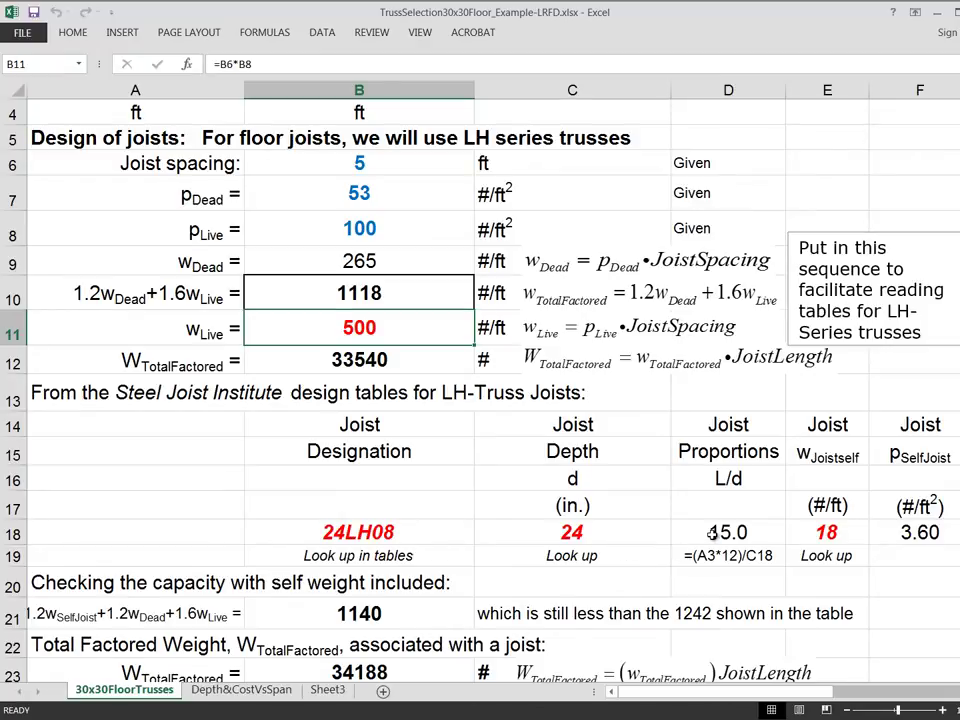
Step: Inspect the joist proportions formula in D18, the joist depth in C18 and the joist self-weight in E18
left_click(711, 533)
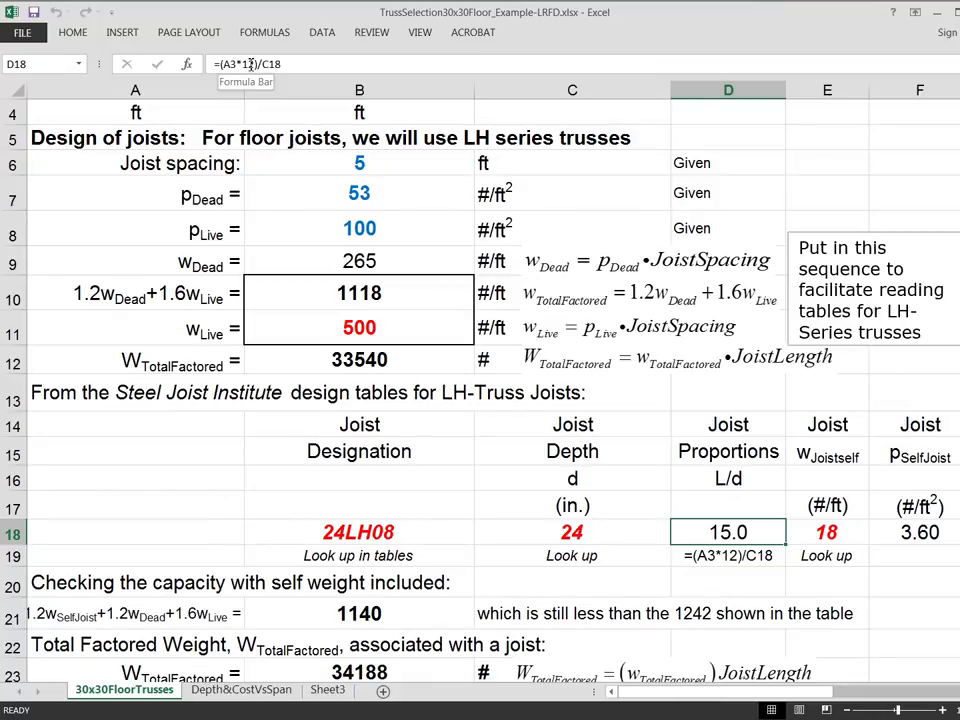
left_click(561, 535)
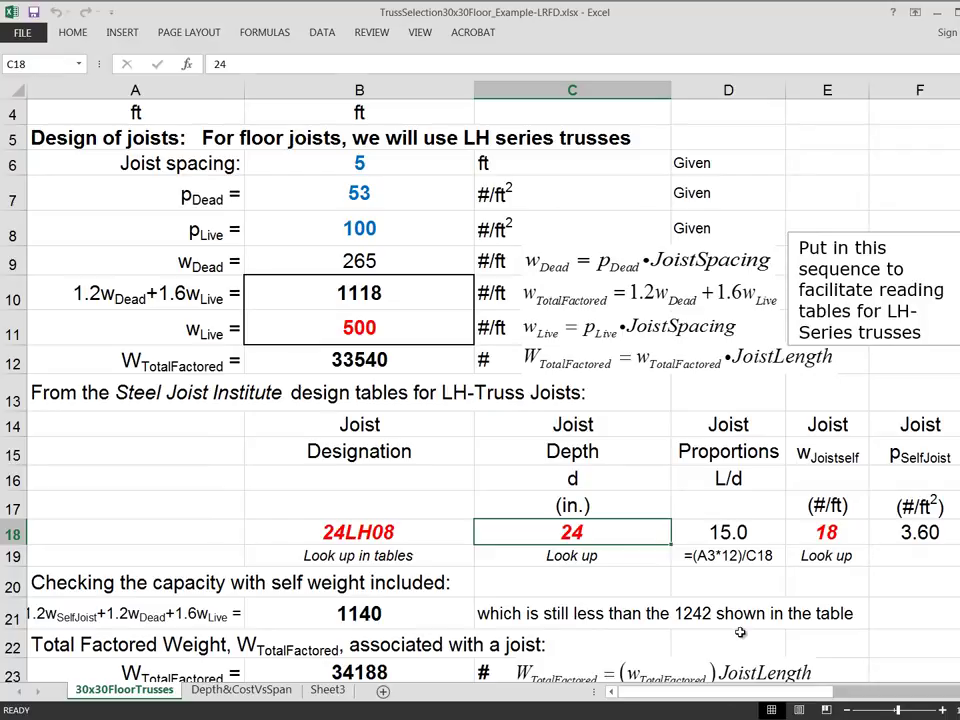
left_click(755, 535)
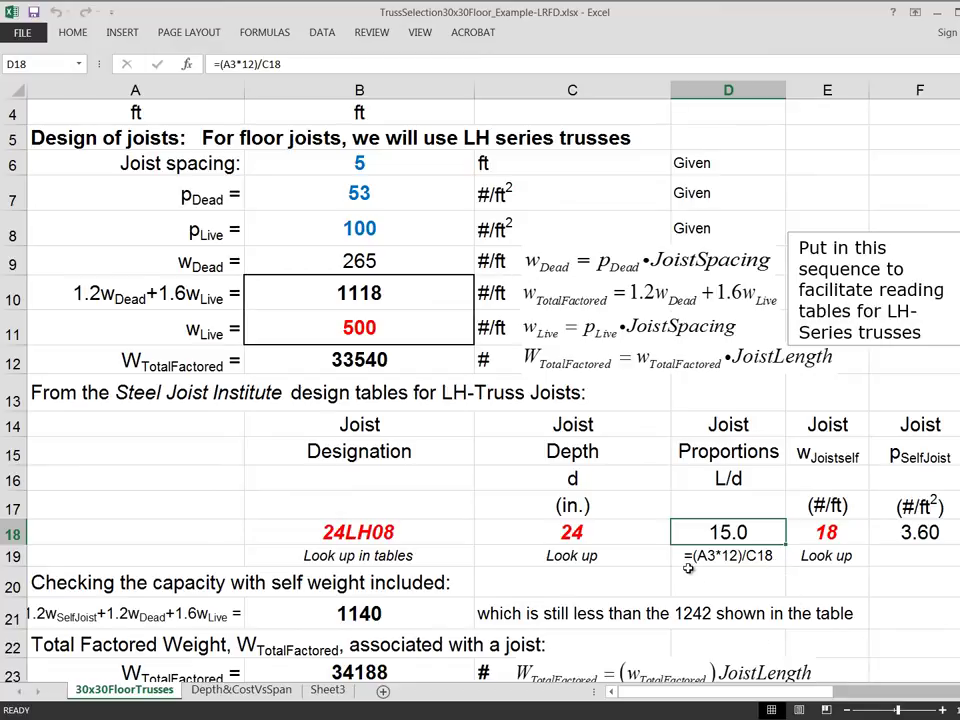
left_click(821, 531)
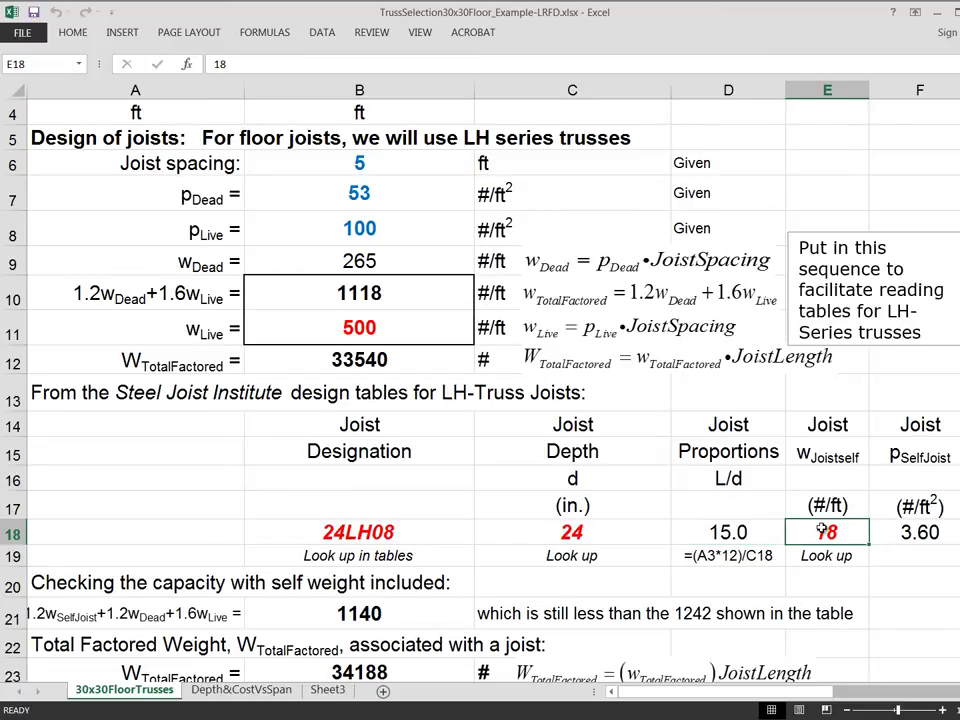
Step: Change the joist self-weight pressure formula in F18 to =E18/(B6*1)
left_click(944, 532)
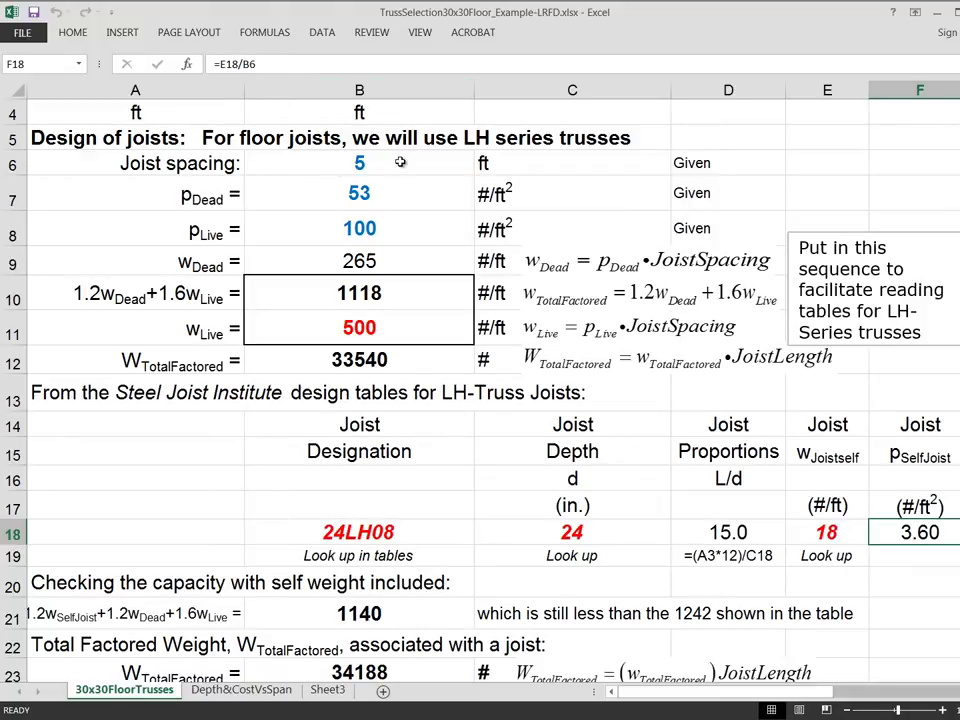
left_click(245, 64)
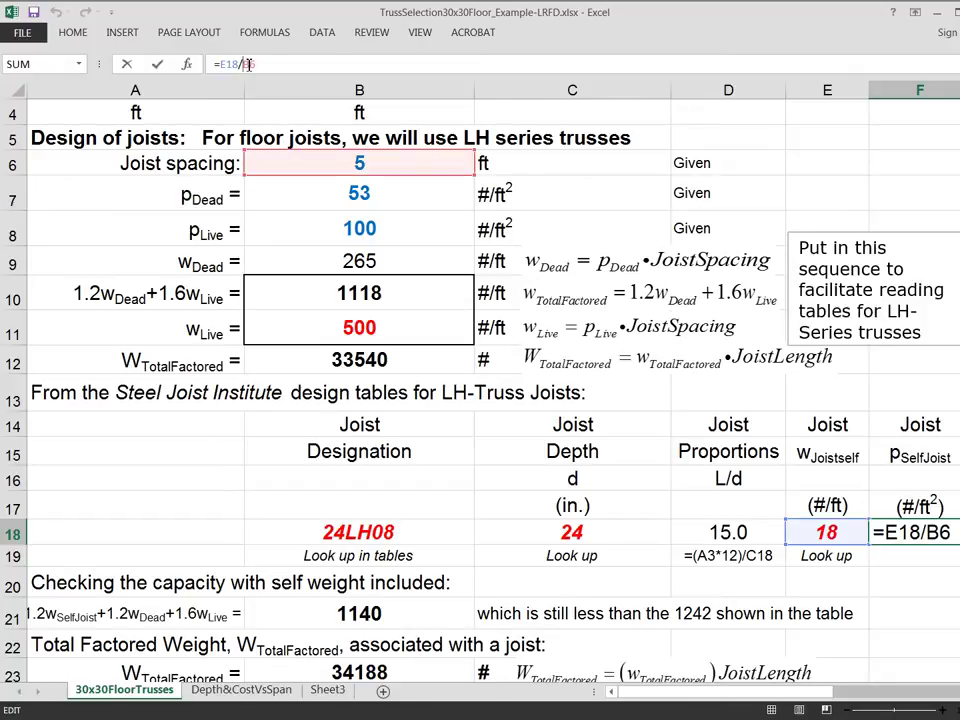
type("(B6")
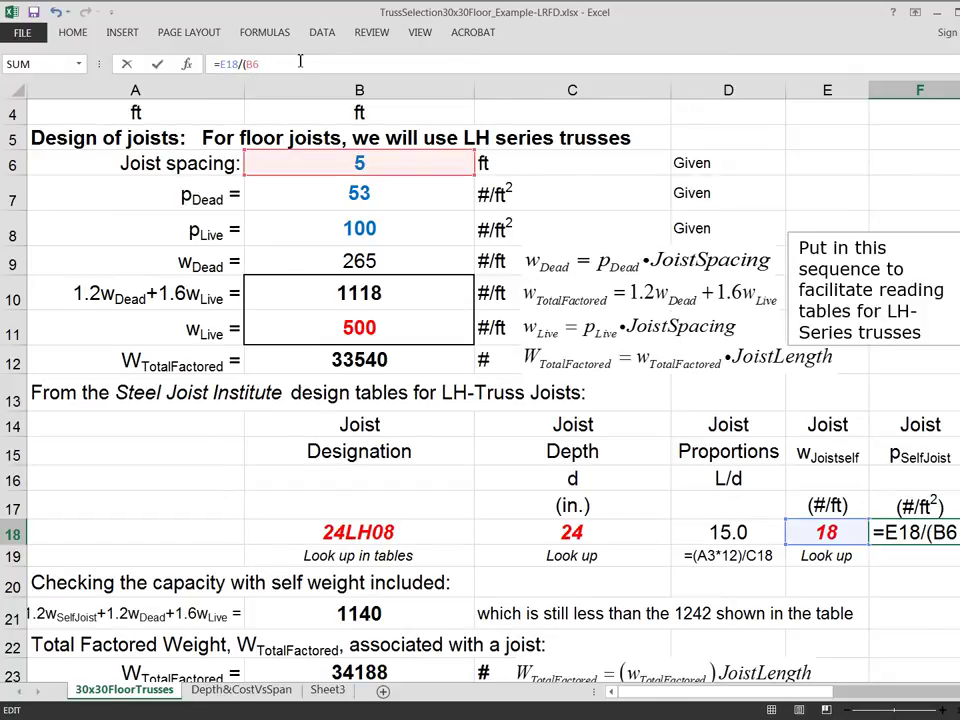
type("*1")
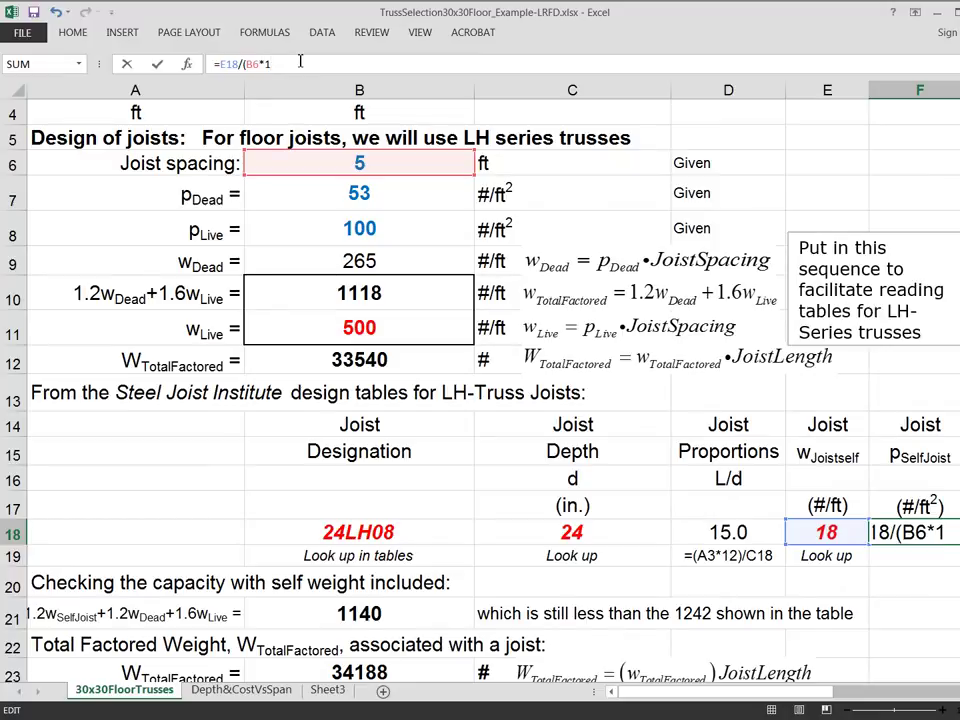
type(")")
left_click(843, 533)
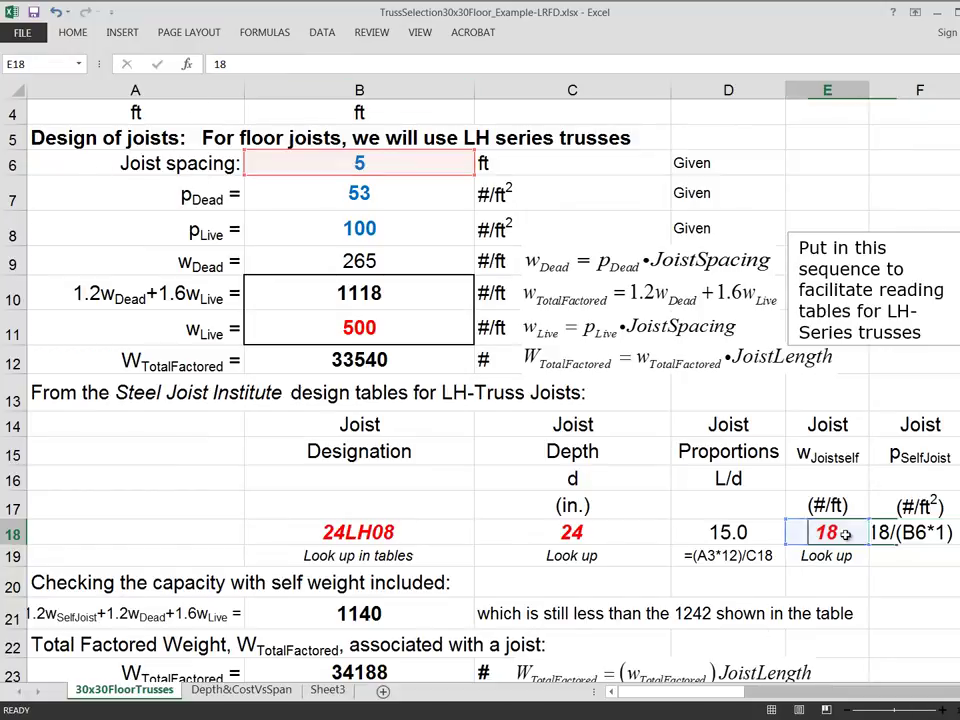
left_click(920, 533)
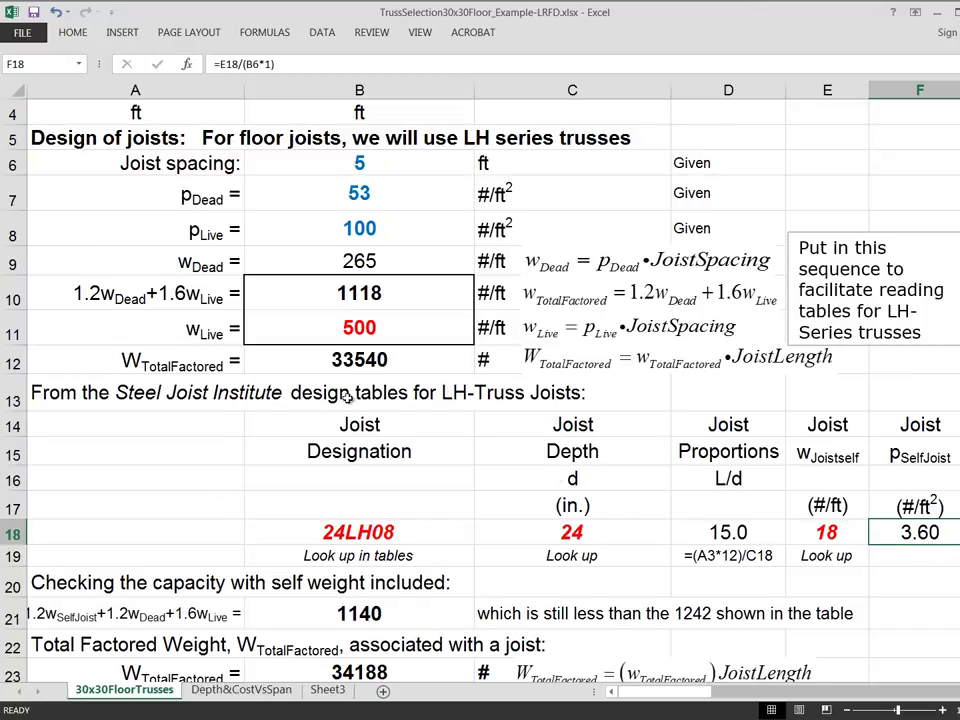
Step: Examine the dead and live load inputs in B7:B8 and the sections for capacity check and girder design
left_click(391, 242)
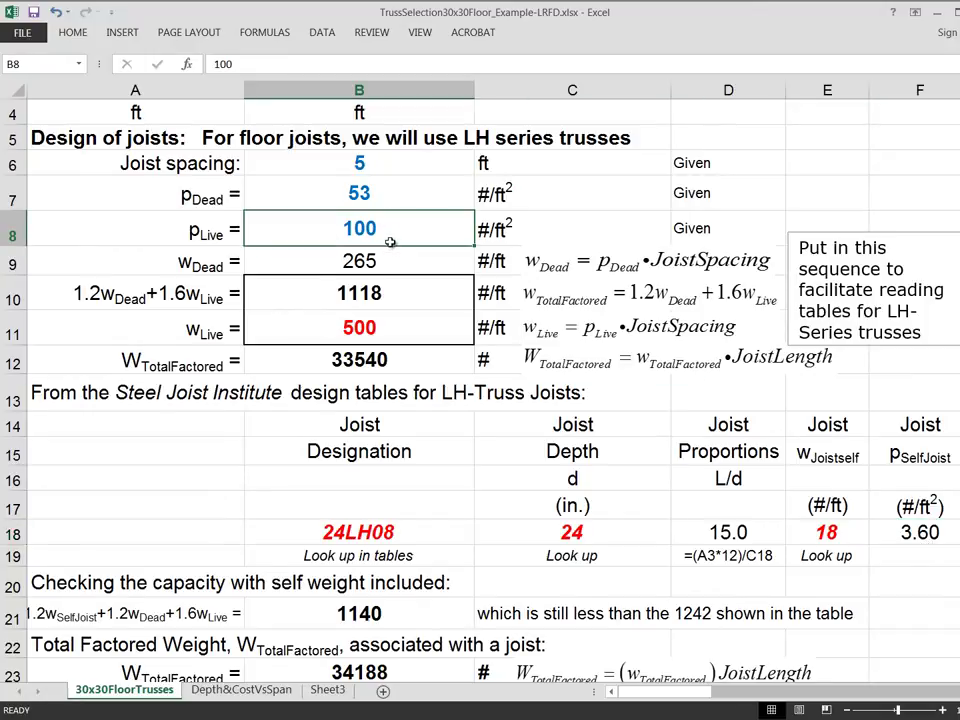
left_click_drag(391, 242, 391, 262)
left_click(391, 194)
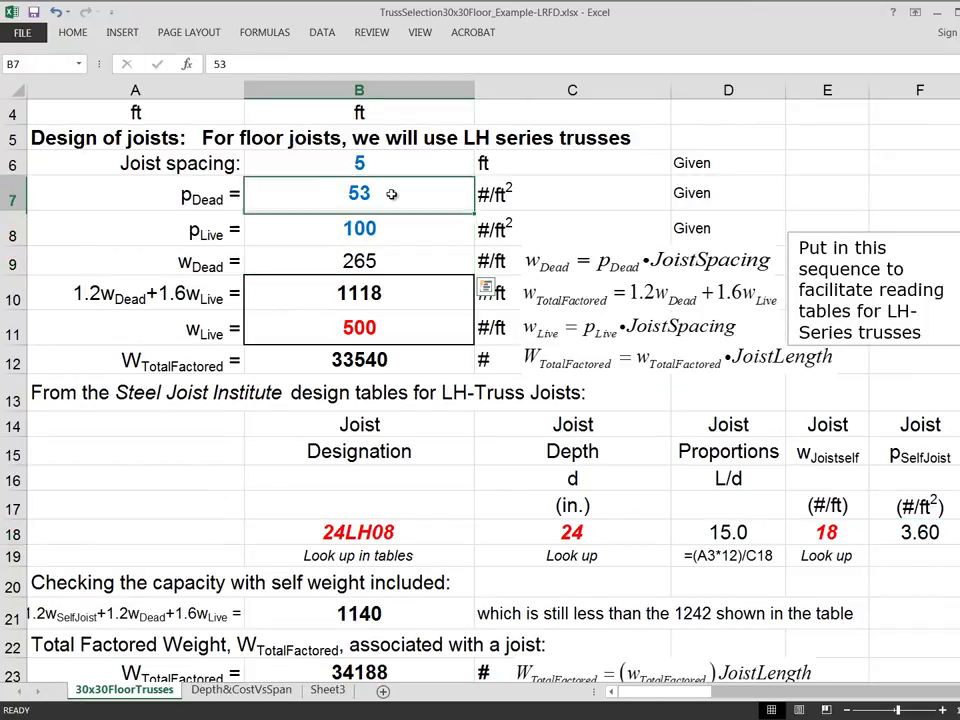
left_click_drag(391, 194, 349, 218)
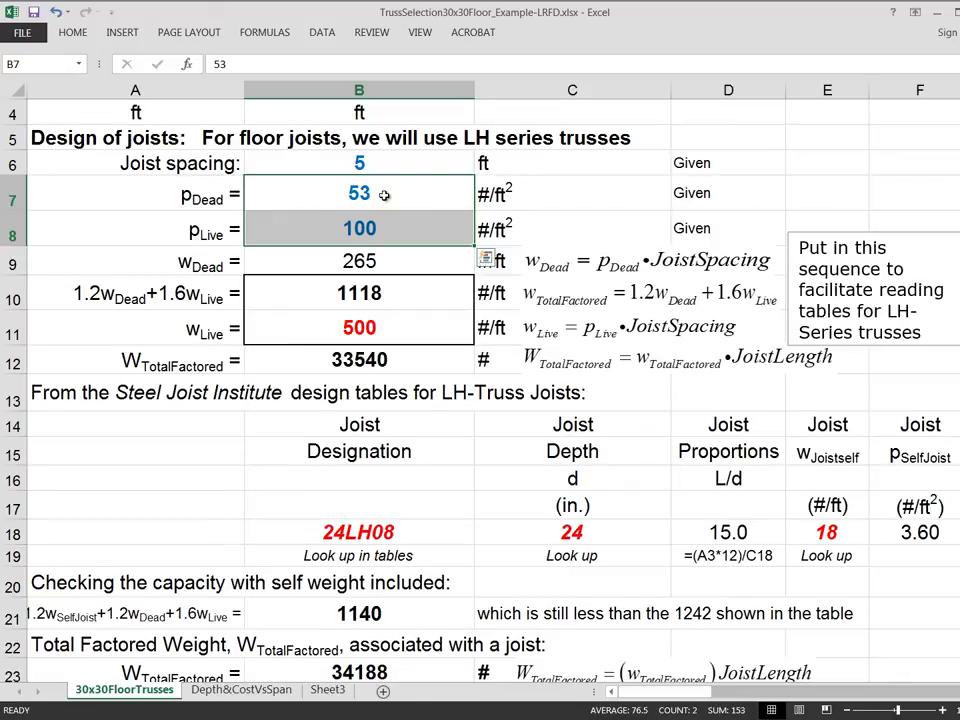
left_click(913, 588)
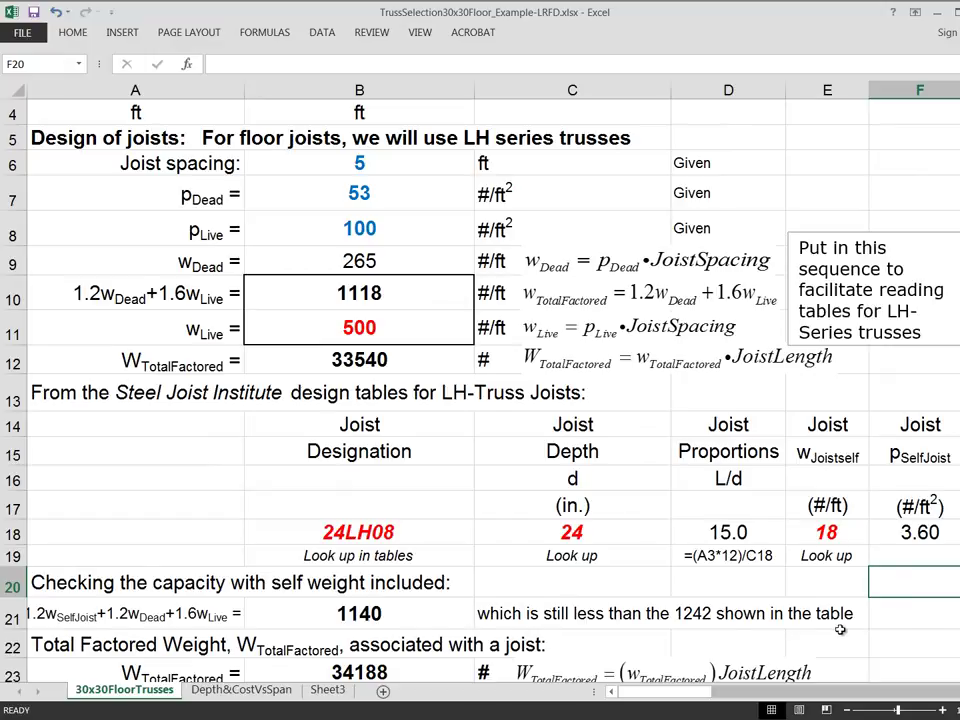
scroll(707, 591, "down", 1)
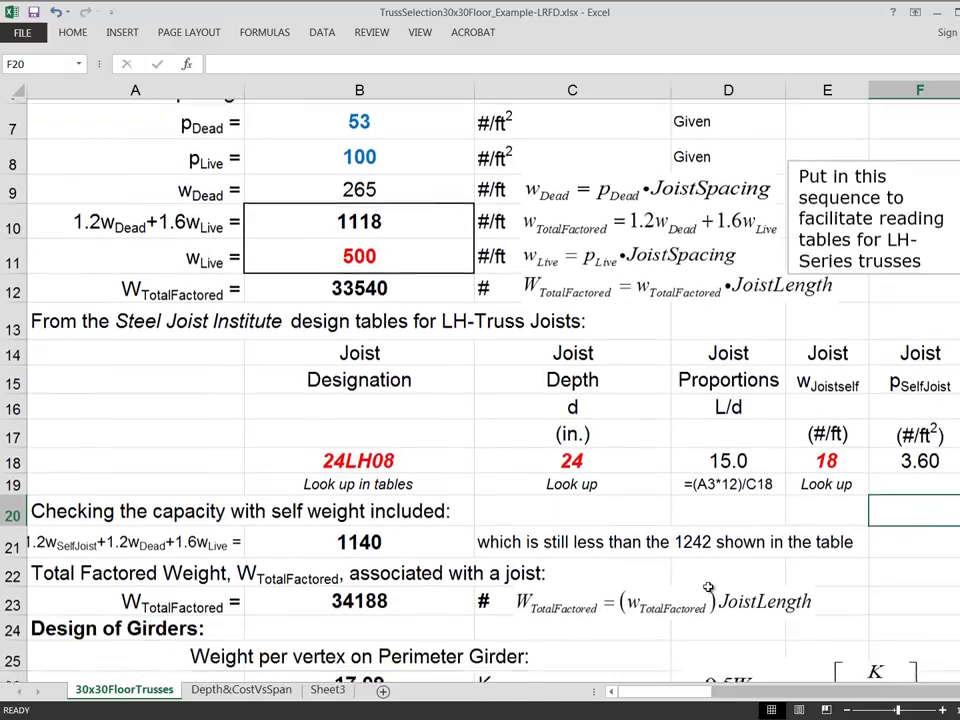
scroll(708, 591, "down", 1)
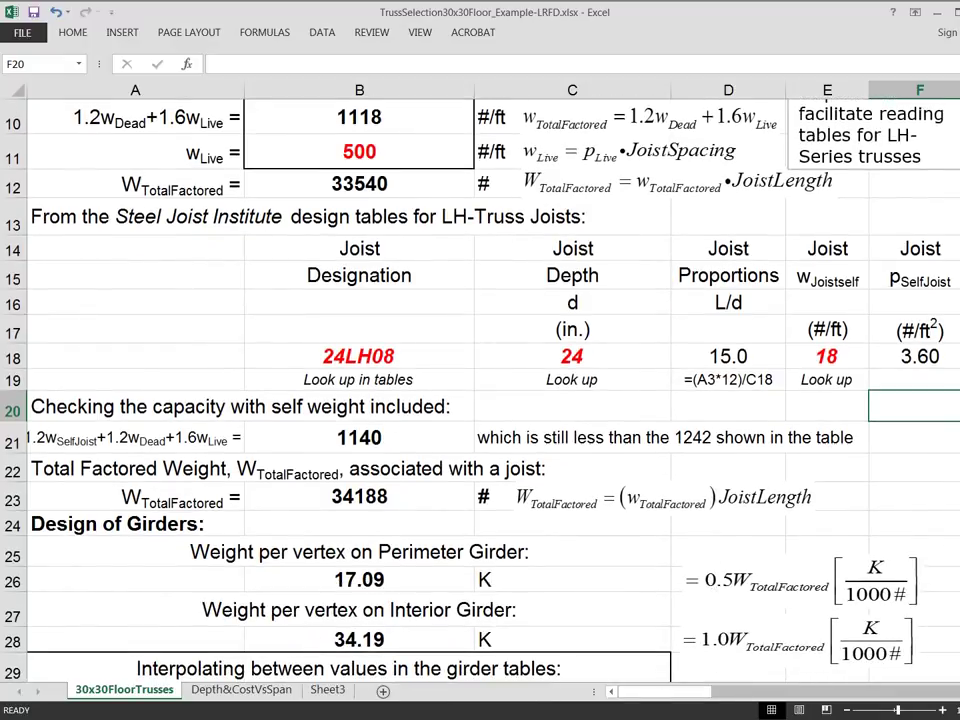
scroll(480, 390, "up", 1)
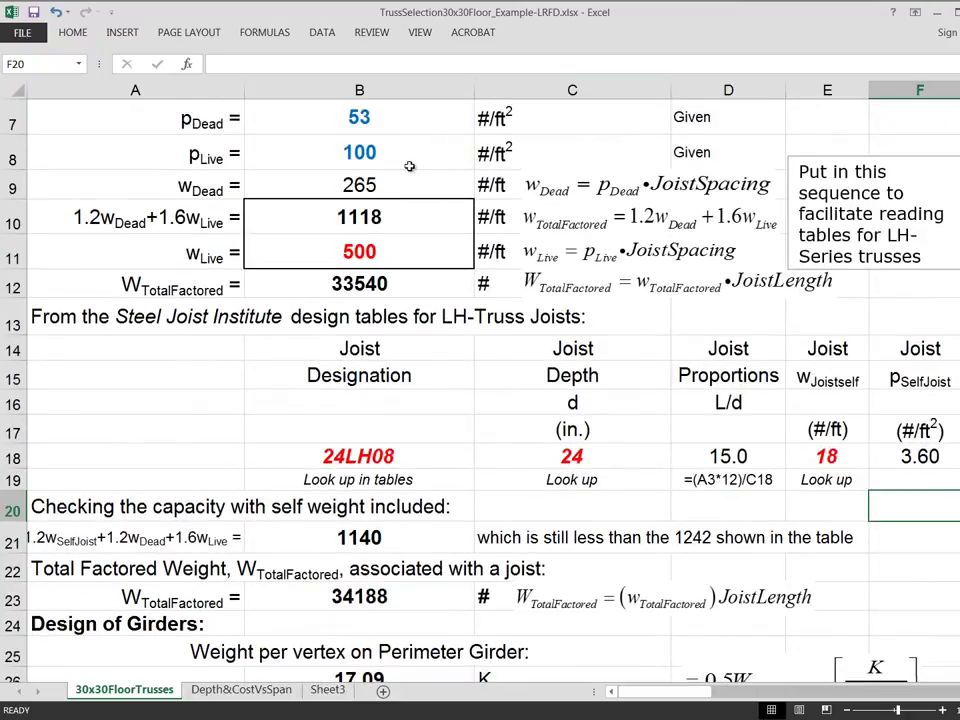
Step: Check the factored load formula in B10 and widen column A slightly to fit the load label in row 21
left_click(105, 215)
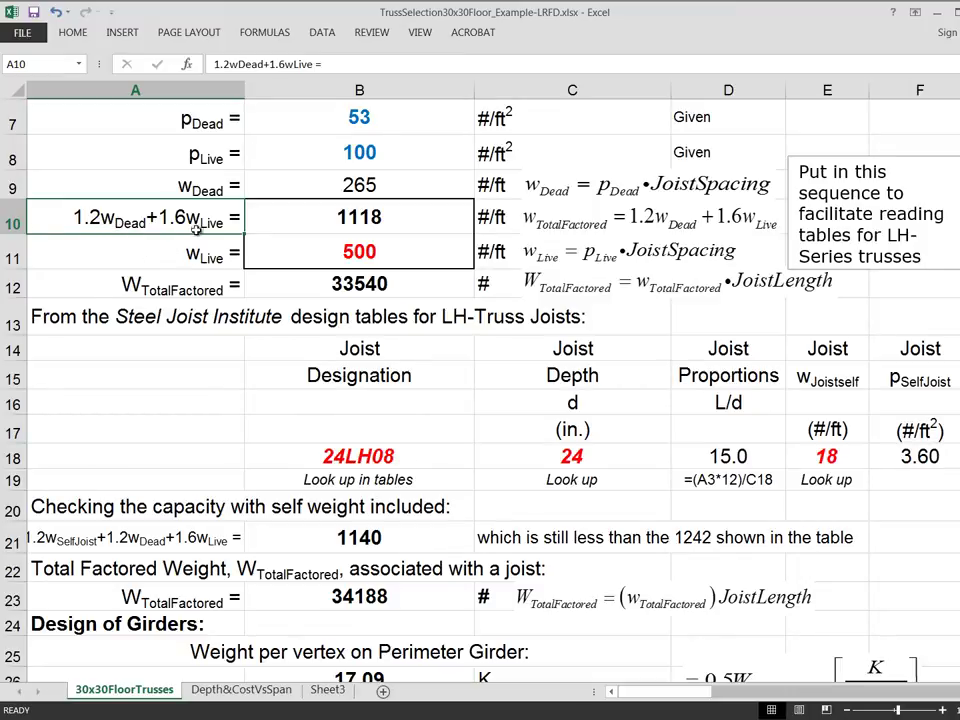
left_click(392, 217)
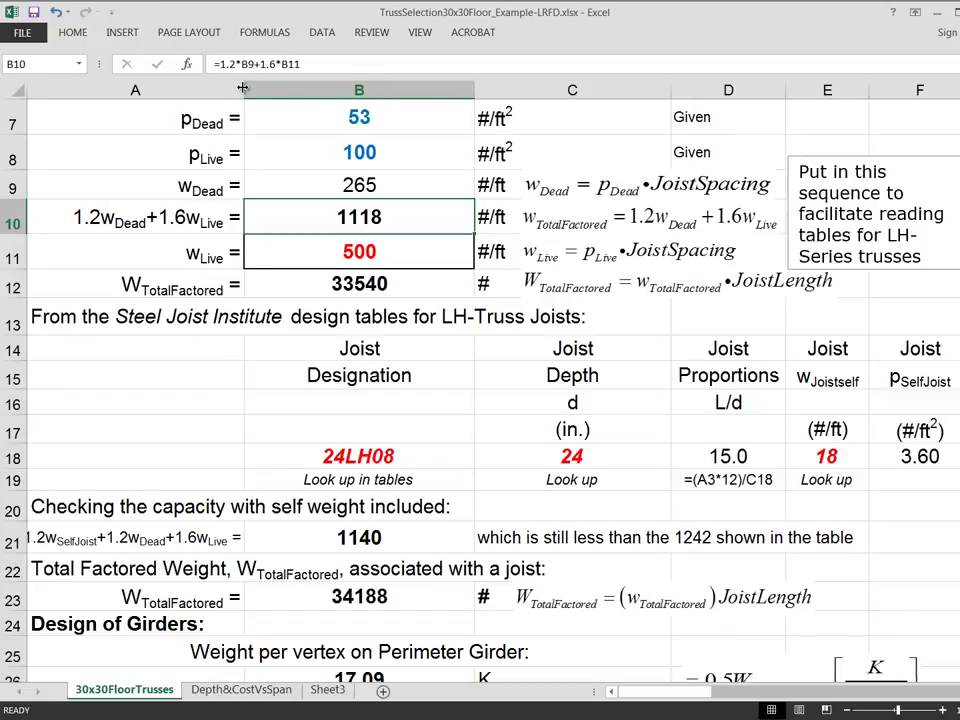
left_click_drag(244, 89, 249, 89)
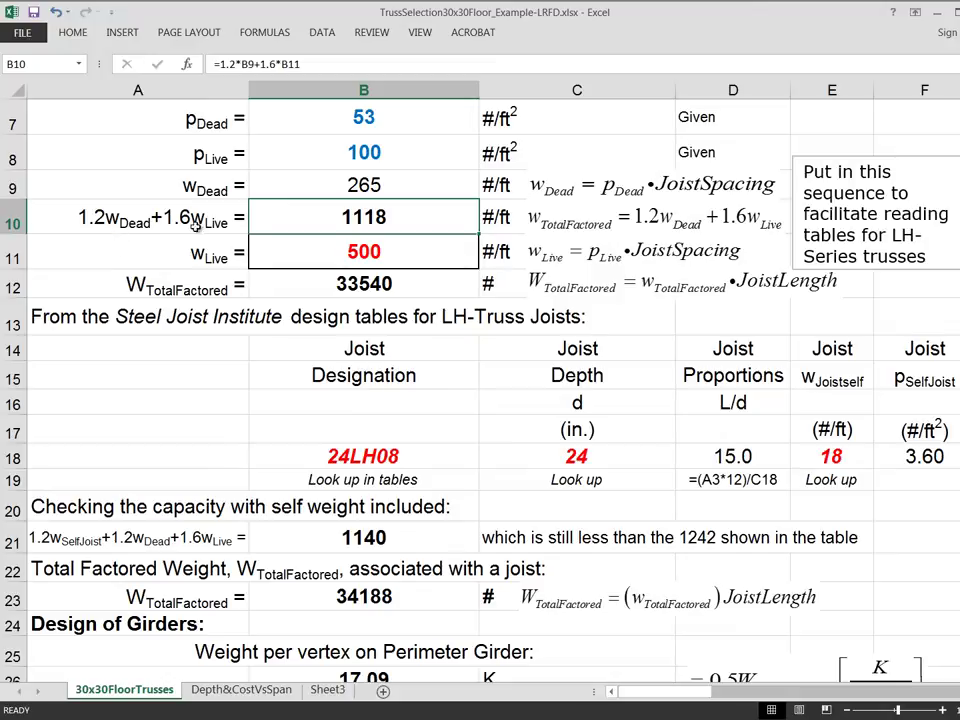
Step: Examine the formulas for the factored load including self weight in B21 and the total factored weight in B23
left_click(381, 540)
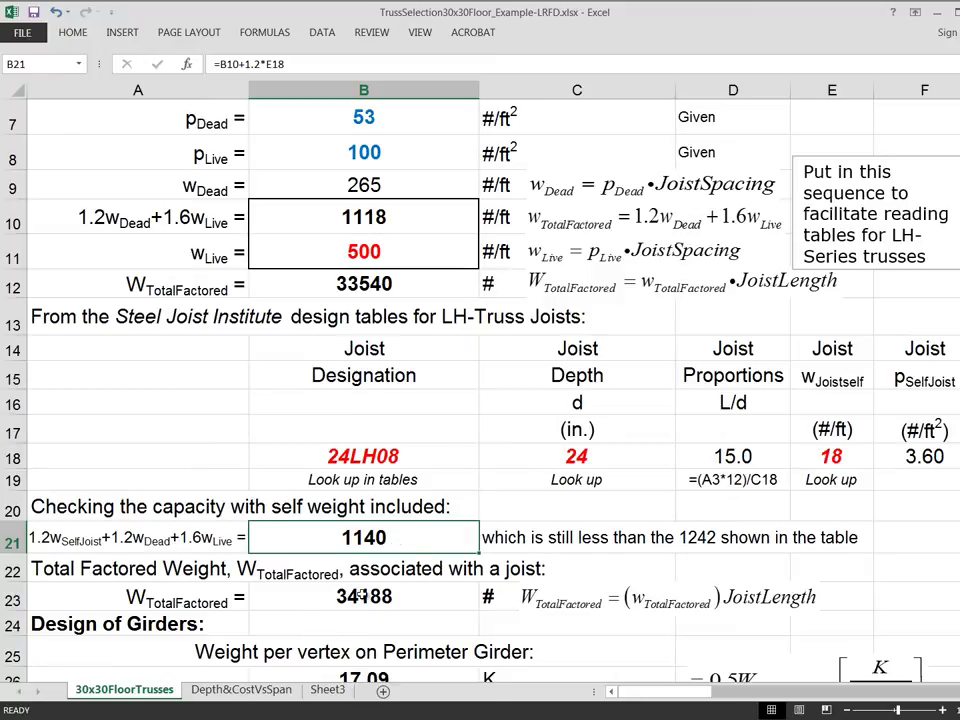
scroll(362, 594, "down", 1)
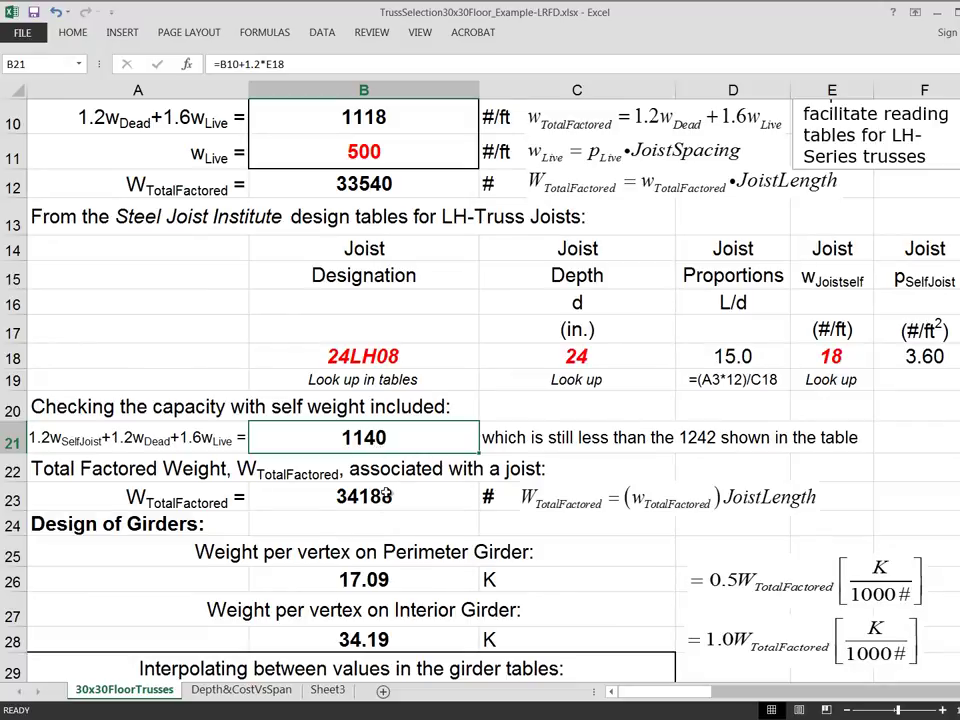
left_click(386, 497)
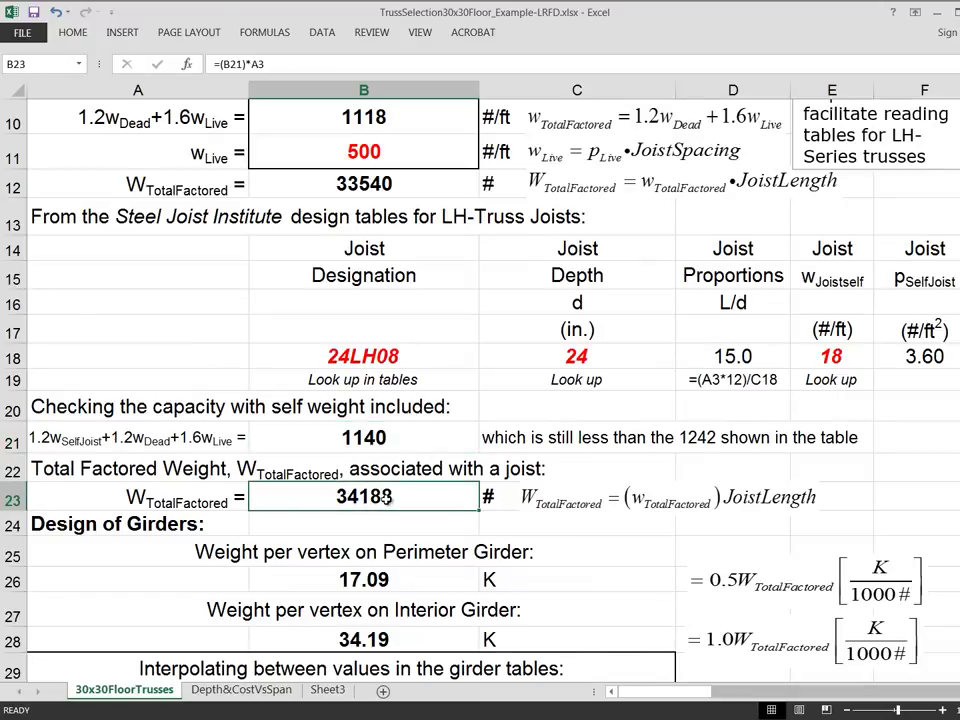
left_click(386, 438)
left_click(386, 497)
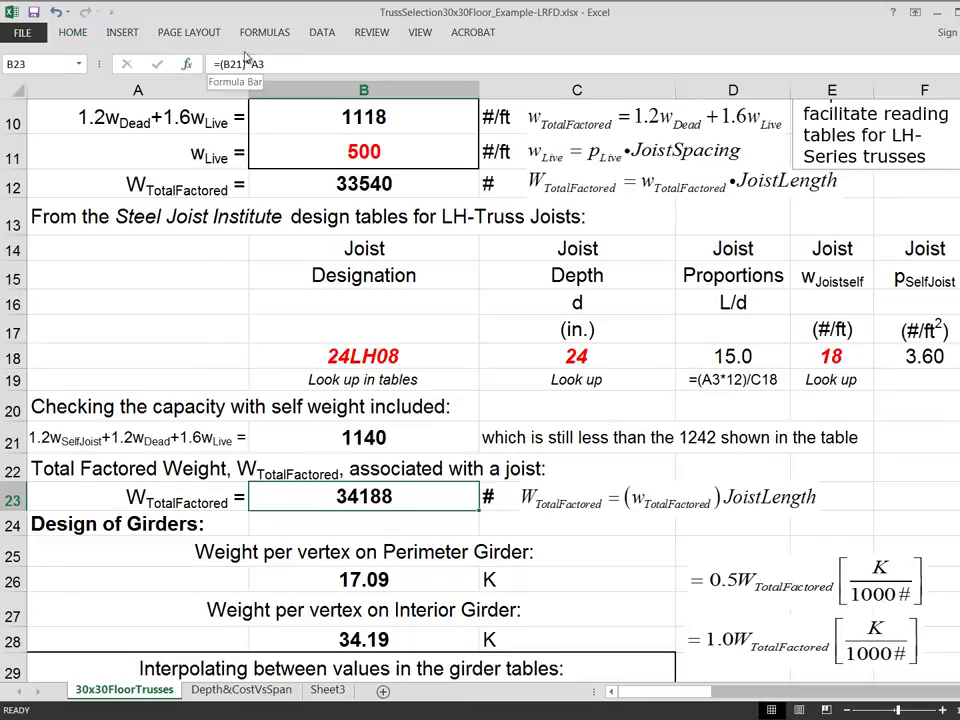
Step: Try to rebuild the total factored weight formula in B23 starting from a reference to B21
left_click(212, 63)
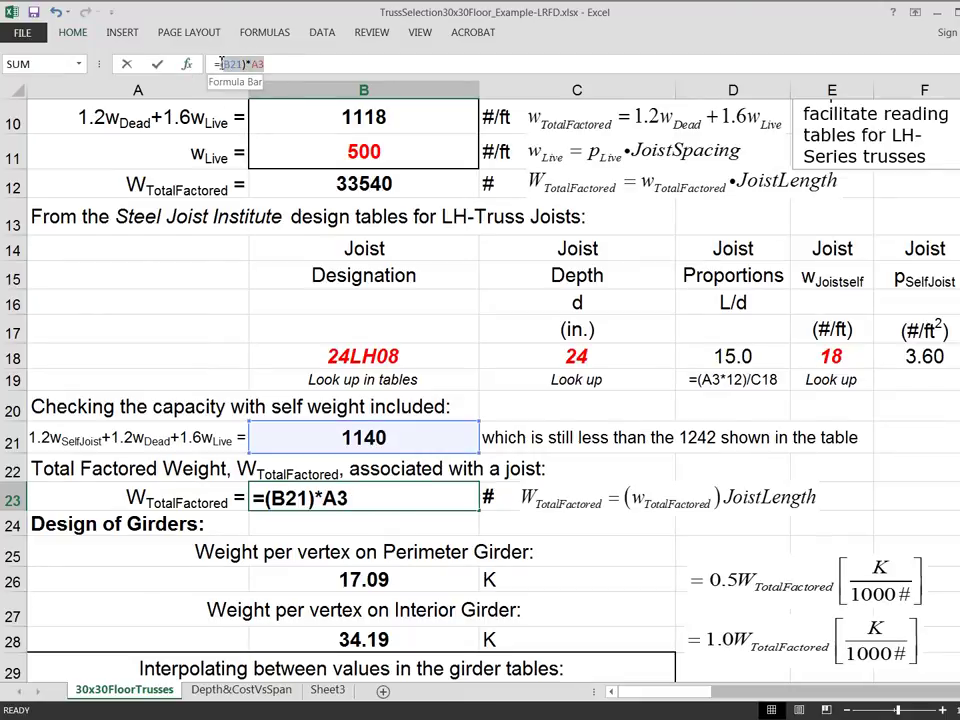
left_click(325, 436)
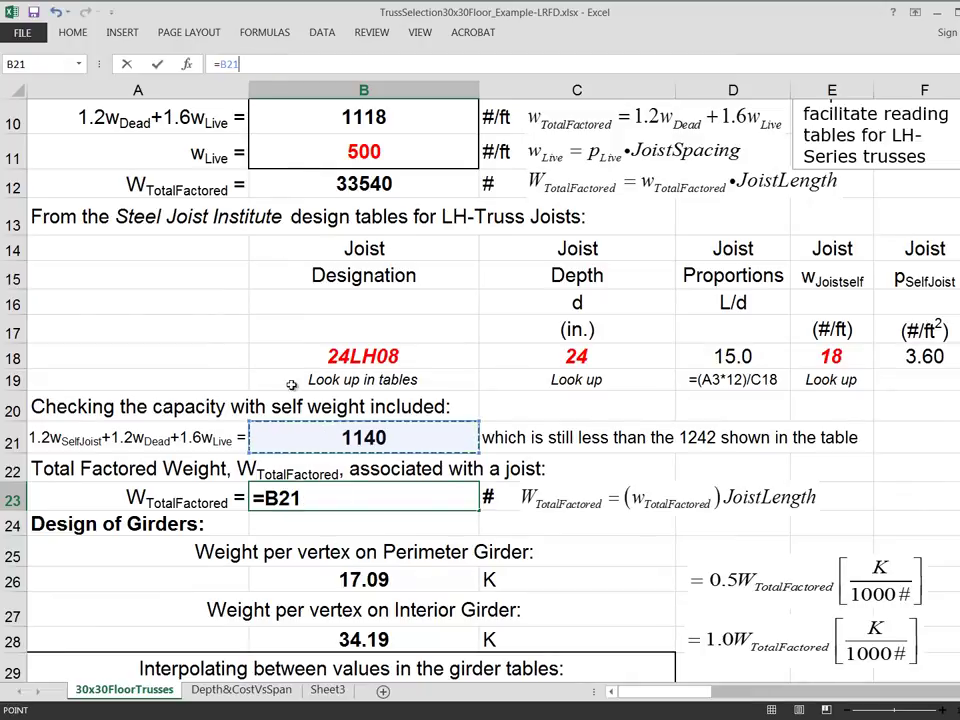
left_click(159, 64)
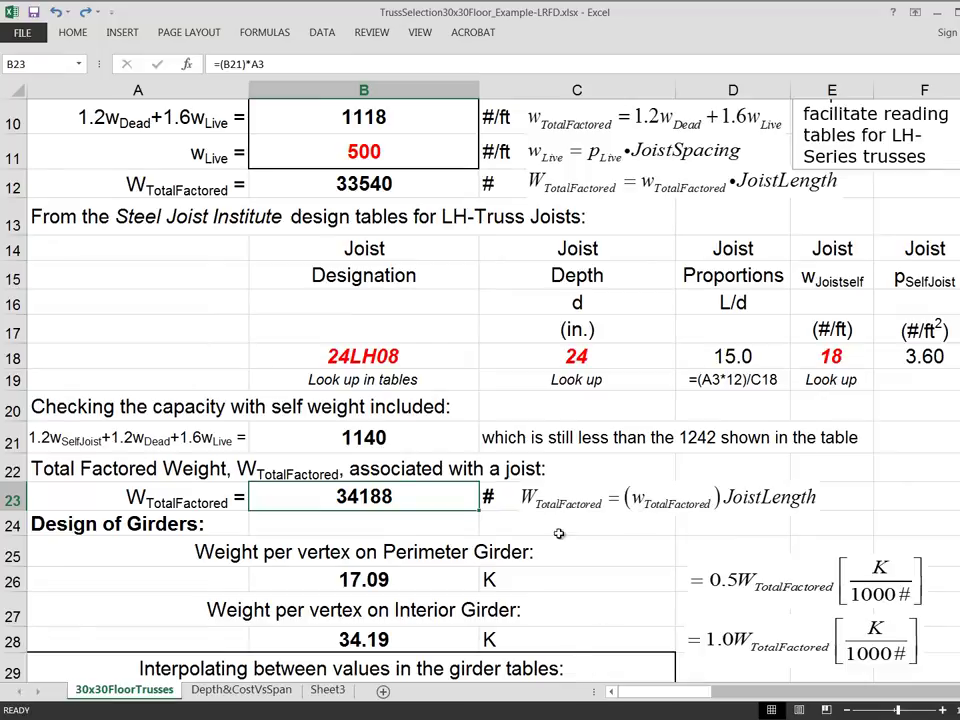
Step: Examine the total factored weight equation, the weight per vertex formulas in B28 and B26, and the girder interpolation tables
left_click(565, 502)
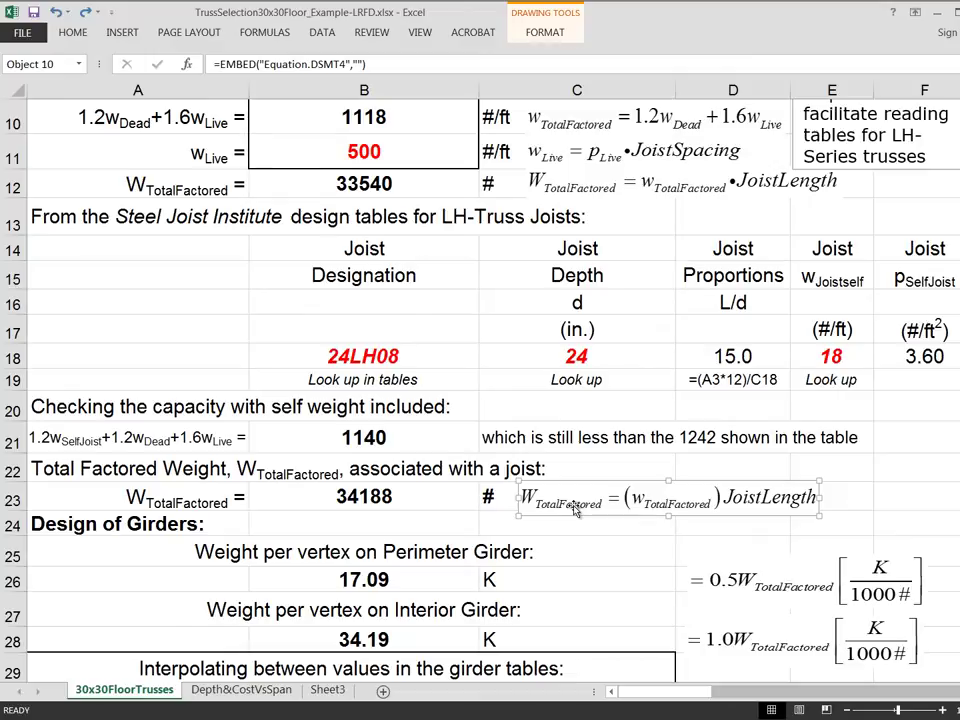
left_click(918, 487)
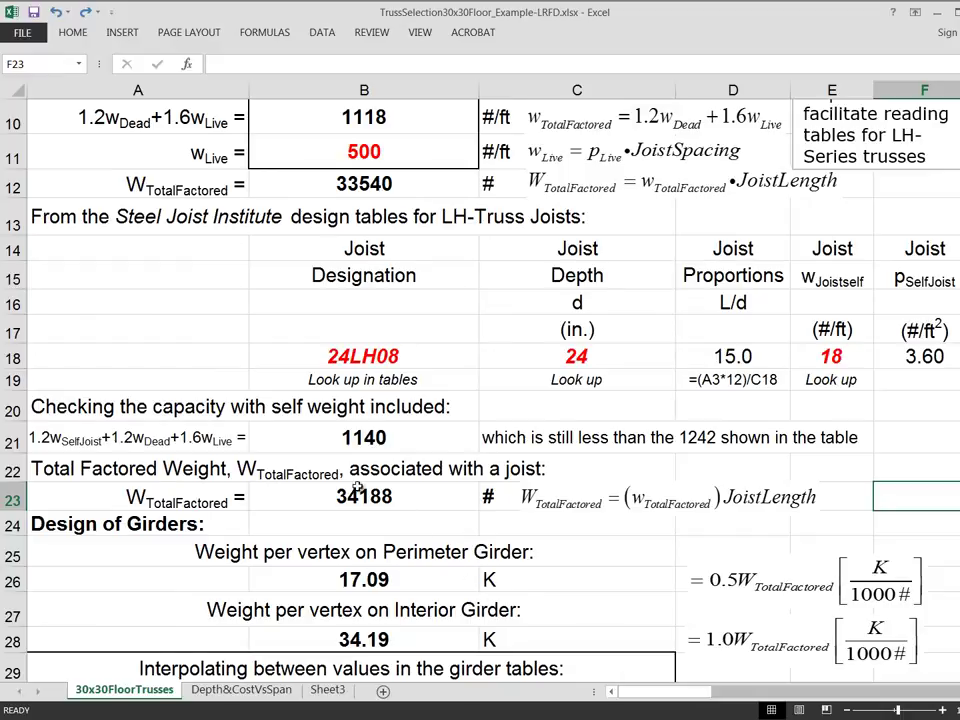
left_click(375, 637)
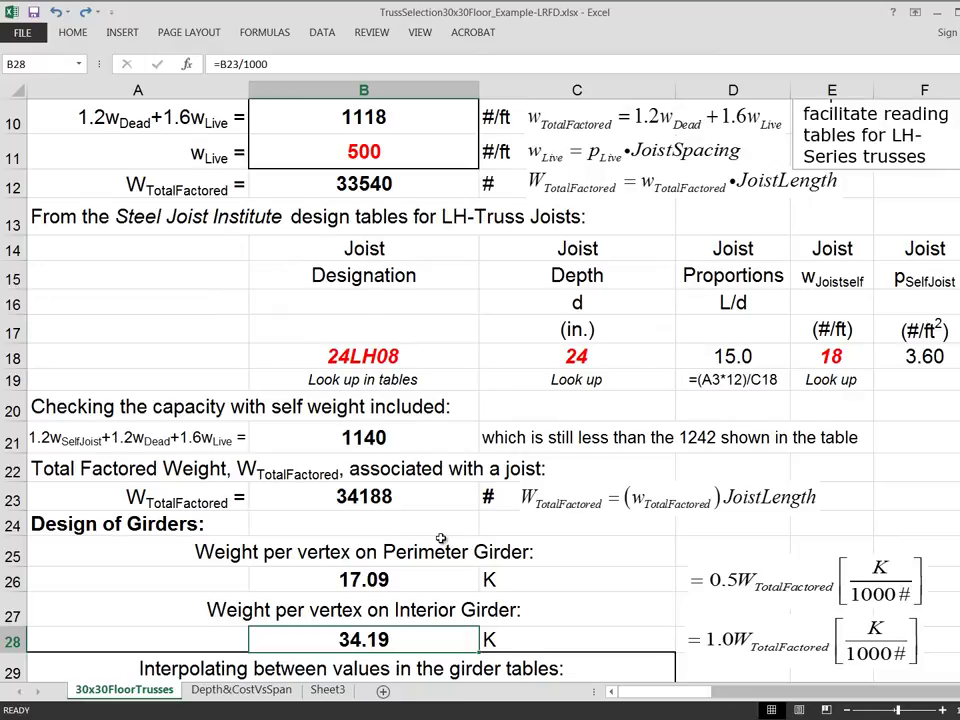
left_click(366, 580)
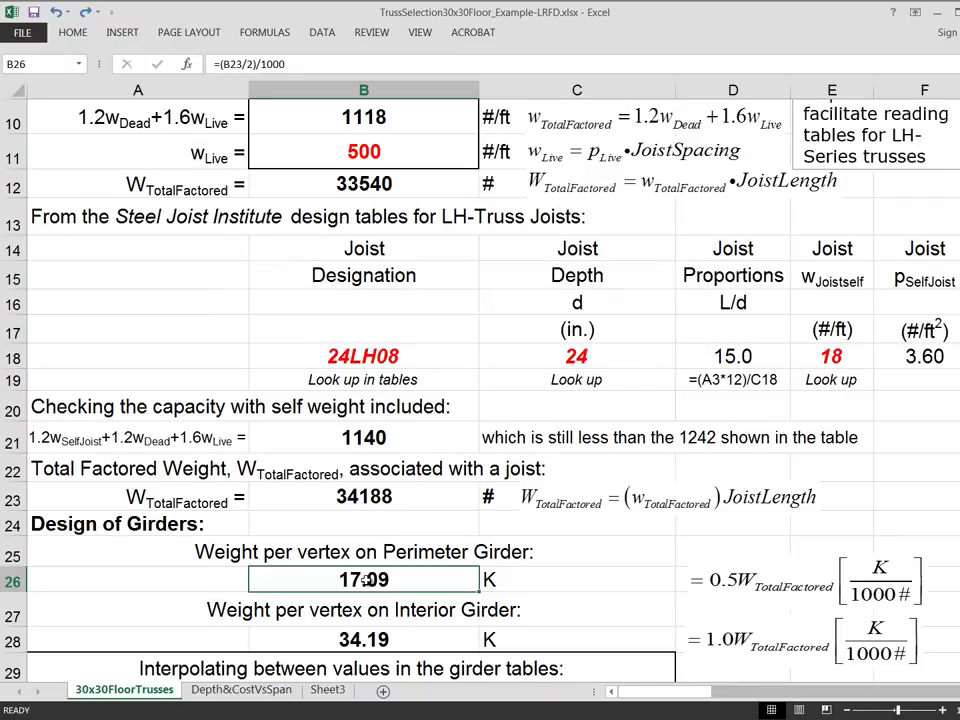
left_click(710, 600)
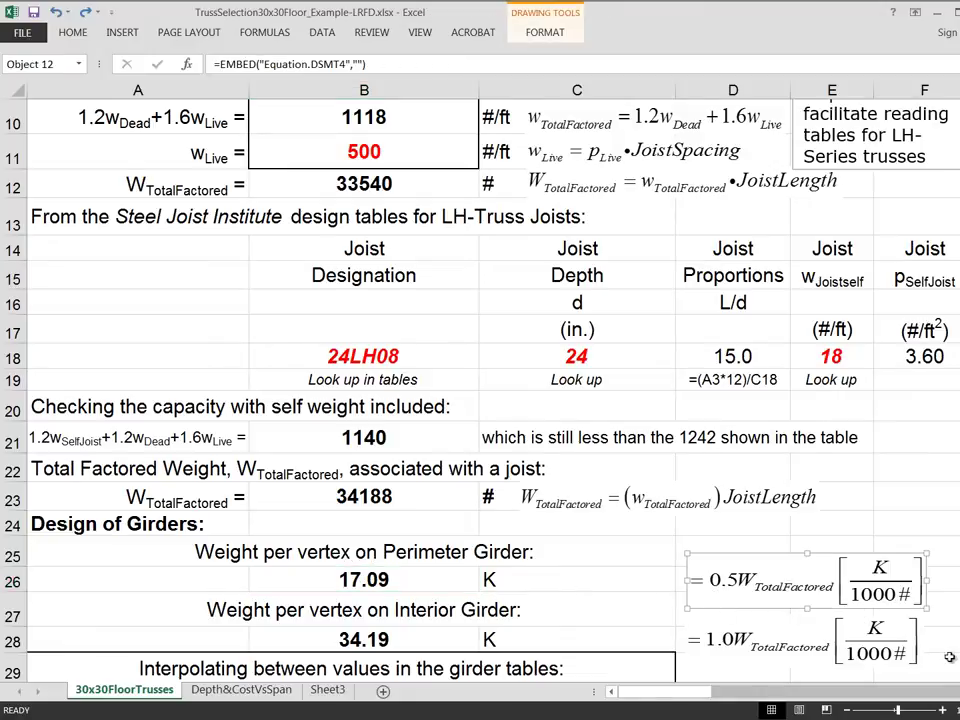
scroll(793, 497, "down", 5)
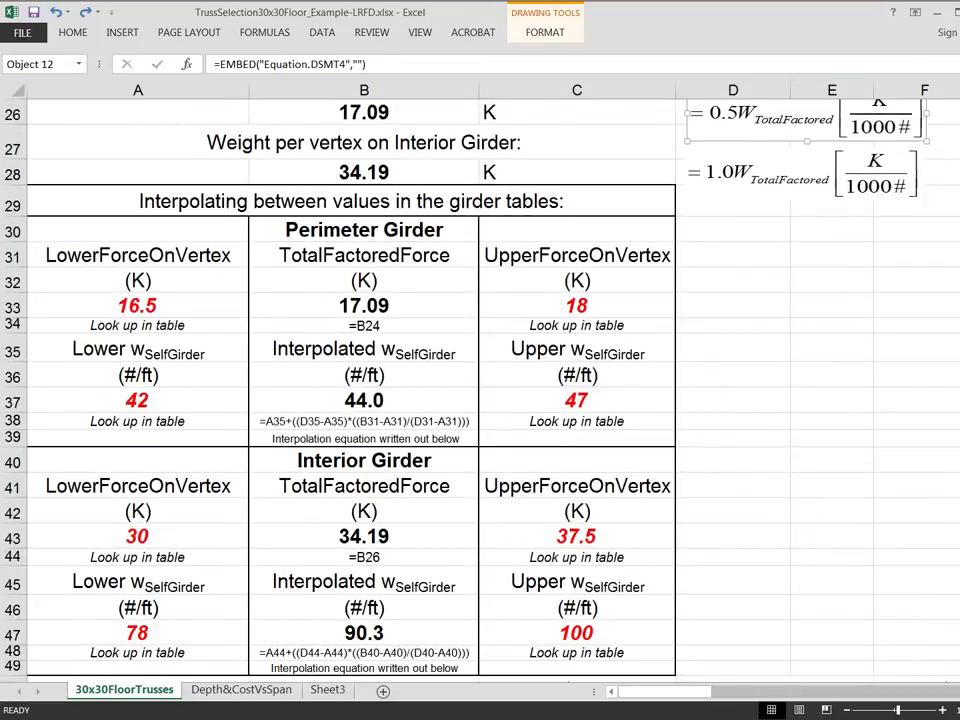
scroll(411, 343, "up", 1)
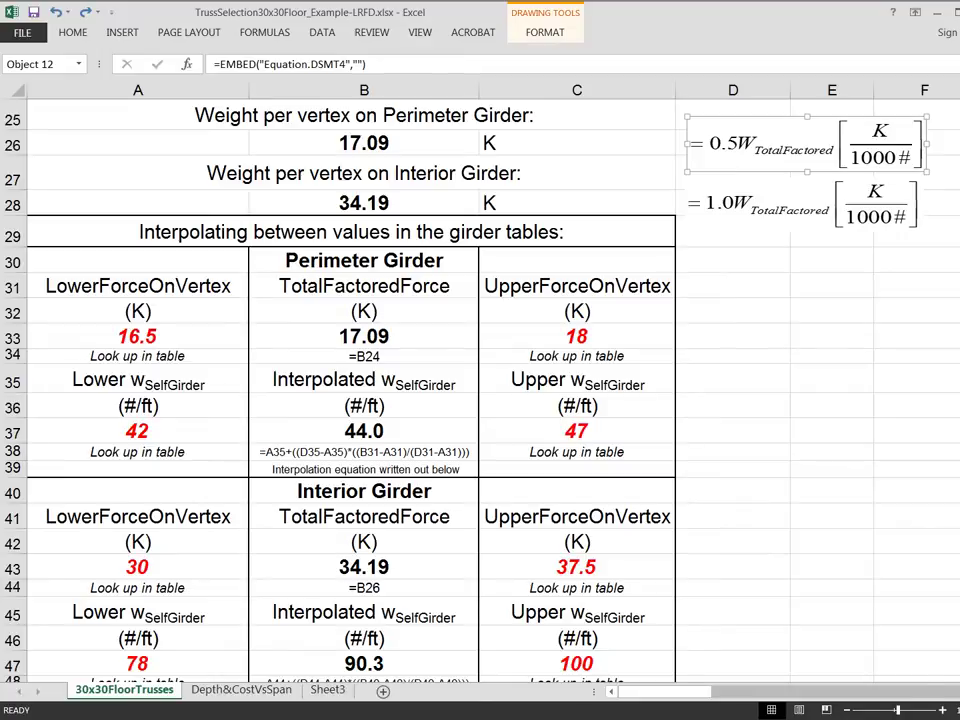
Step: Switch to the PowerPoint deck and show the joist girder weight table slide full screen
key("alt+Tab")
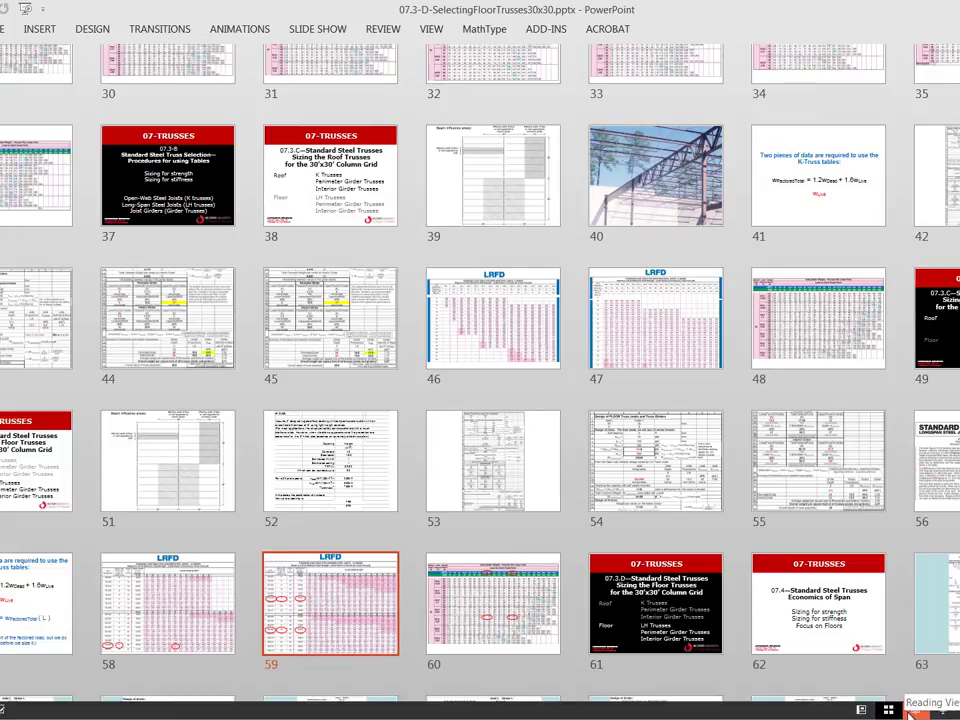
left_click(866, 710)
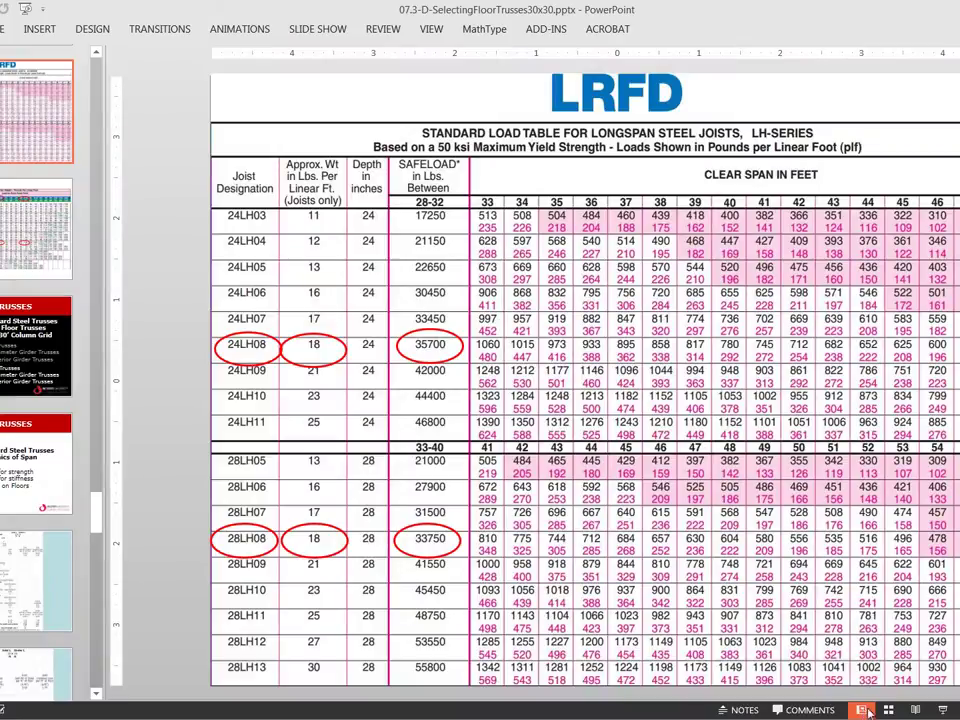
left_click(14, 205)
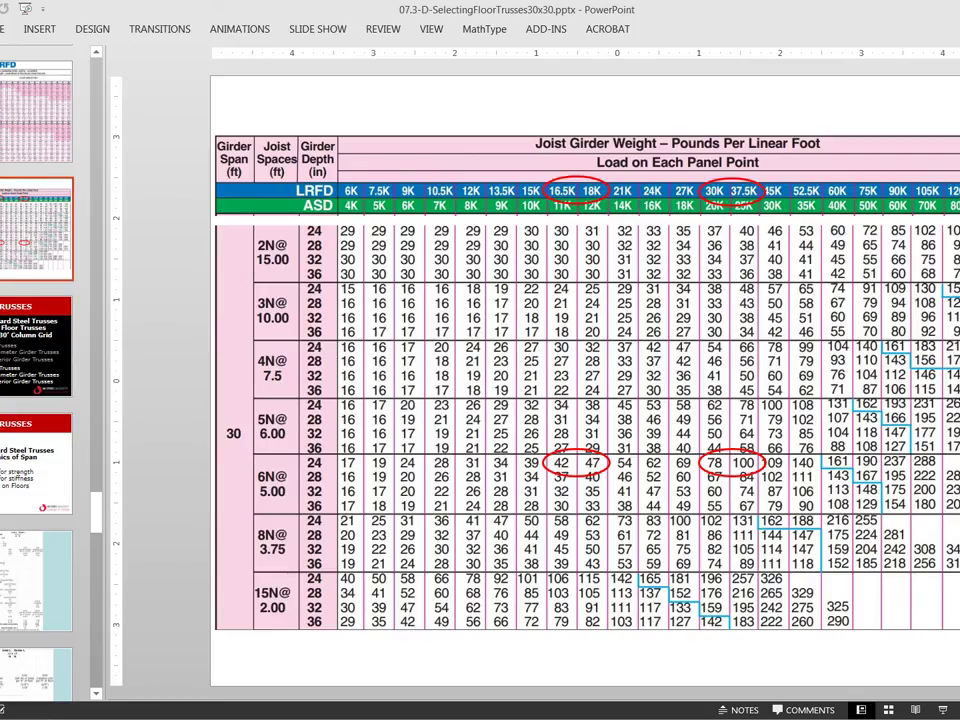
left_click(945, 710)
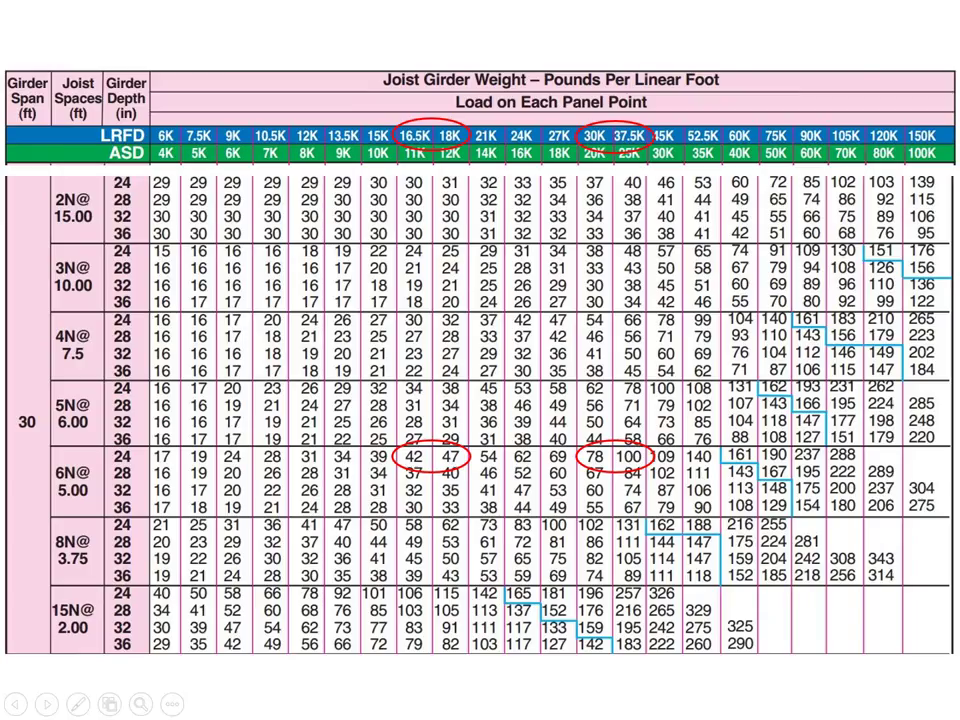
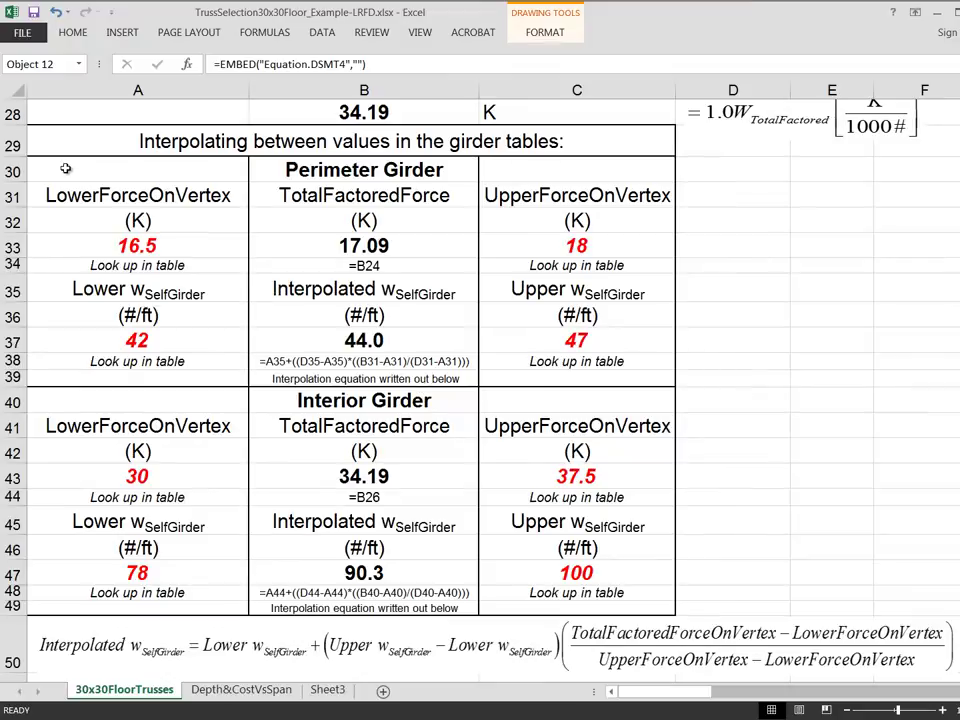
Step: Examine the perimeter girder's interpolation formula in B37 and the total factored force reference in B33
left_click(380, 342)
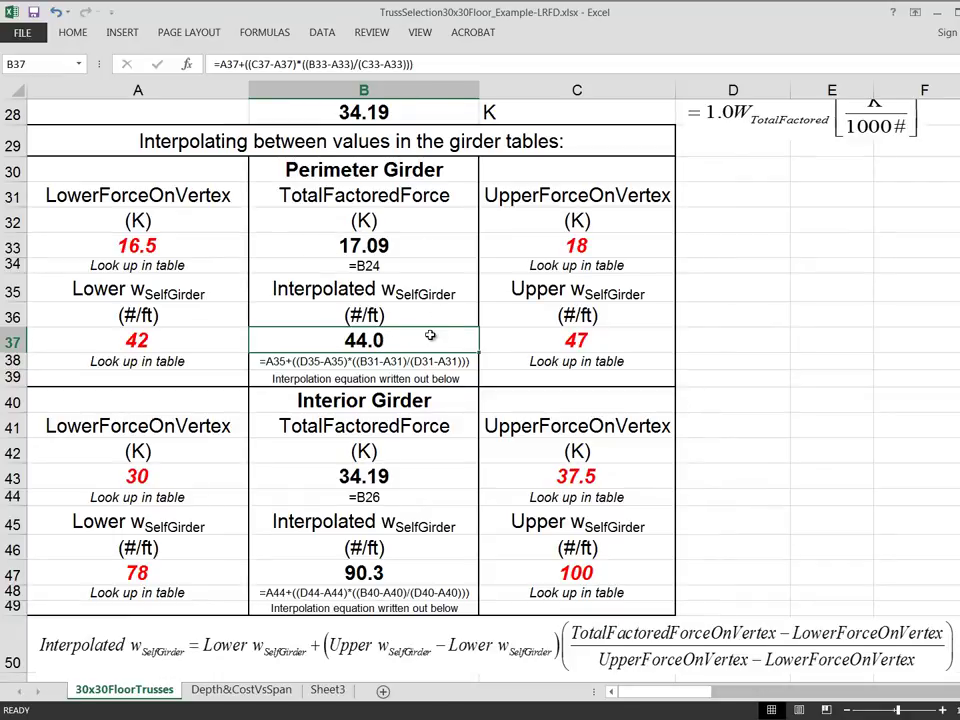
left_click(414, 245)
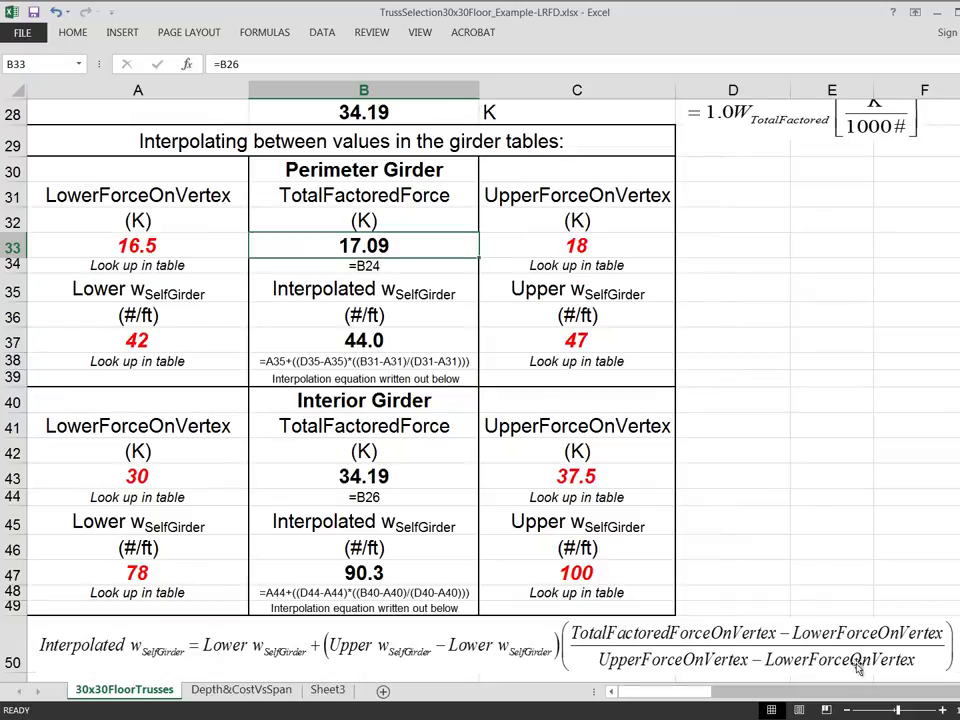
left_click(393, 343)
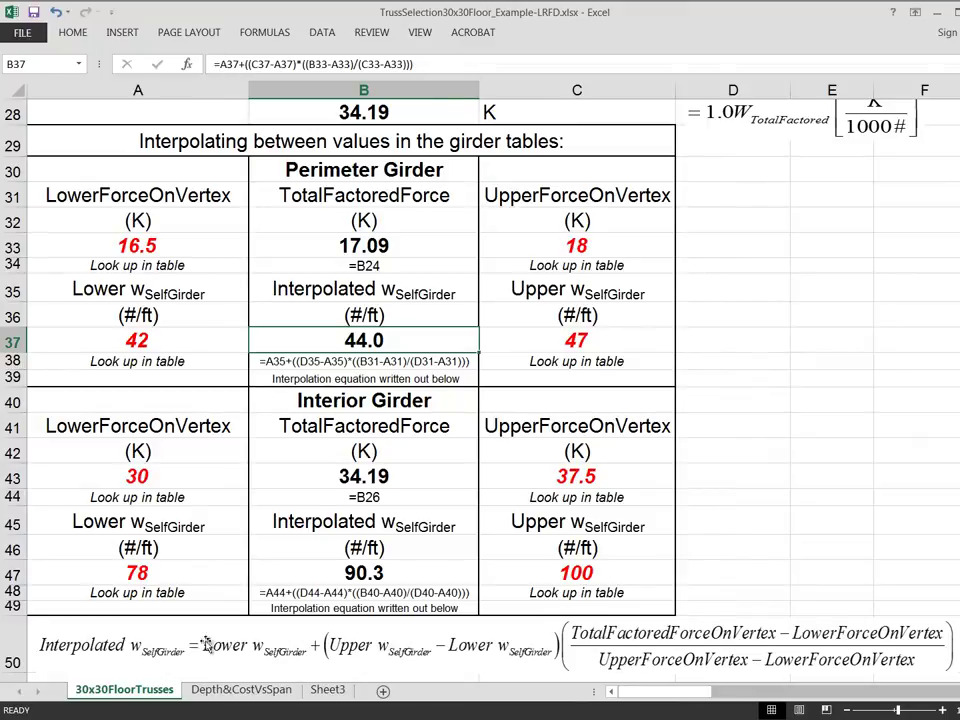
left_click(884, 331)
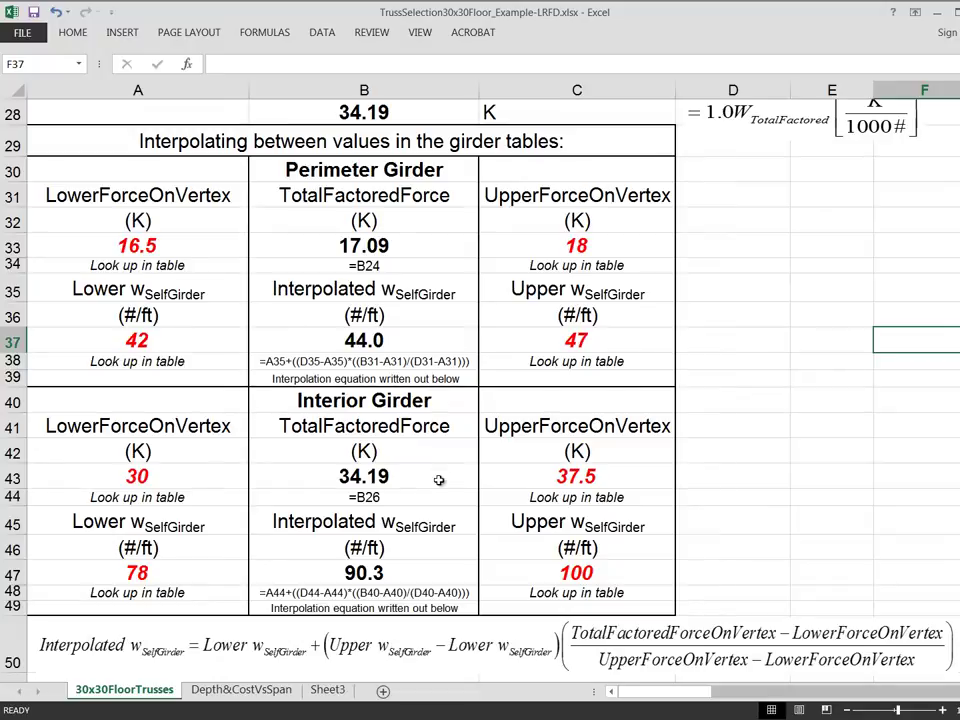
Step: Compare the formula note in B38 with the formula in B37, and clear the formula notes in B38 and B48
left_click(368, 361)
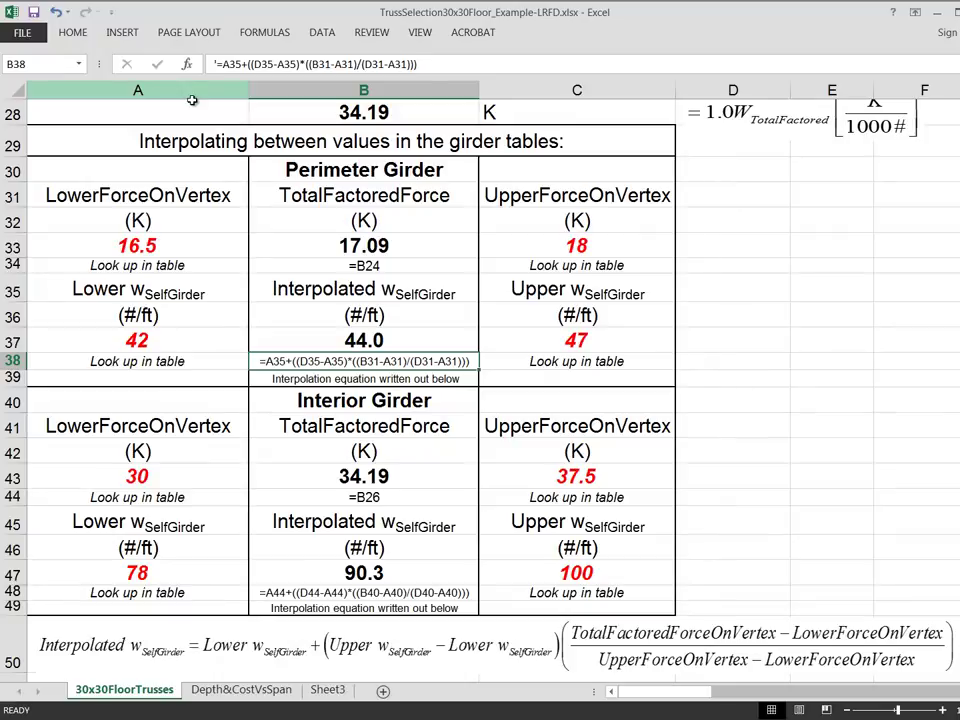
left_click(369, 341)
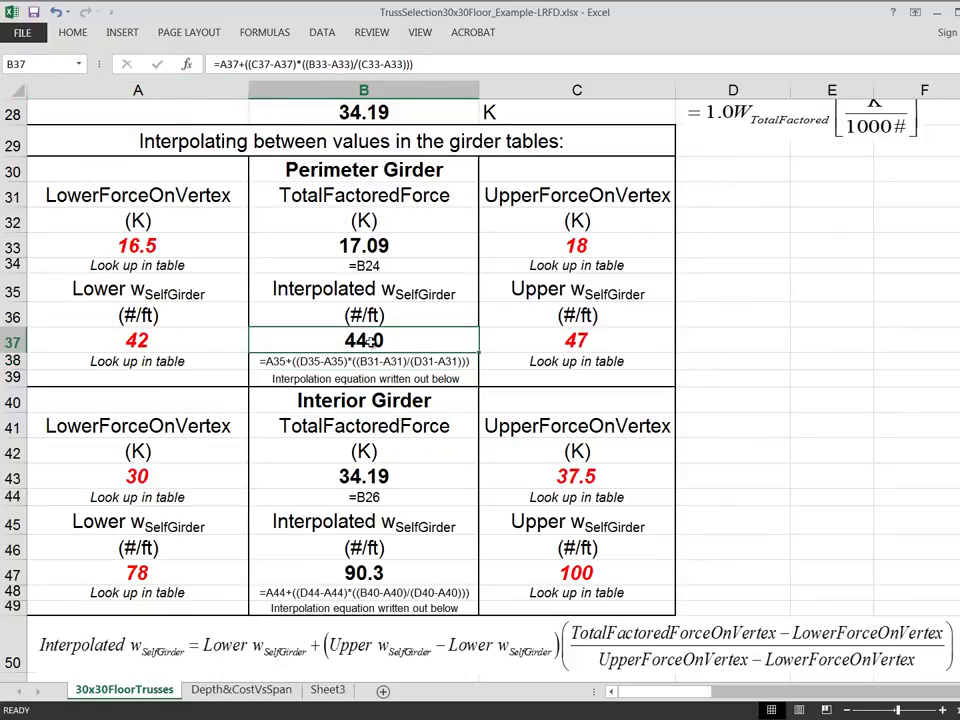
left_click(372, 361)
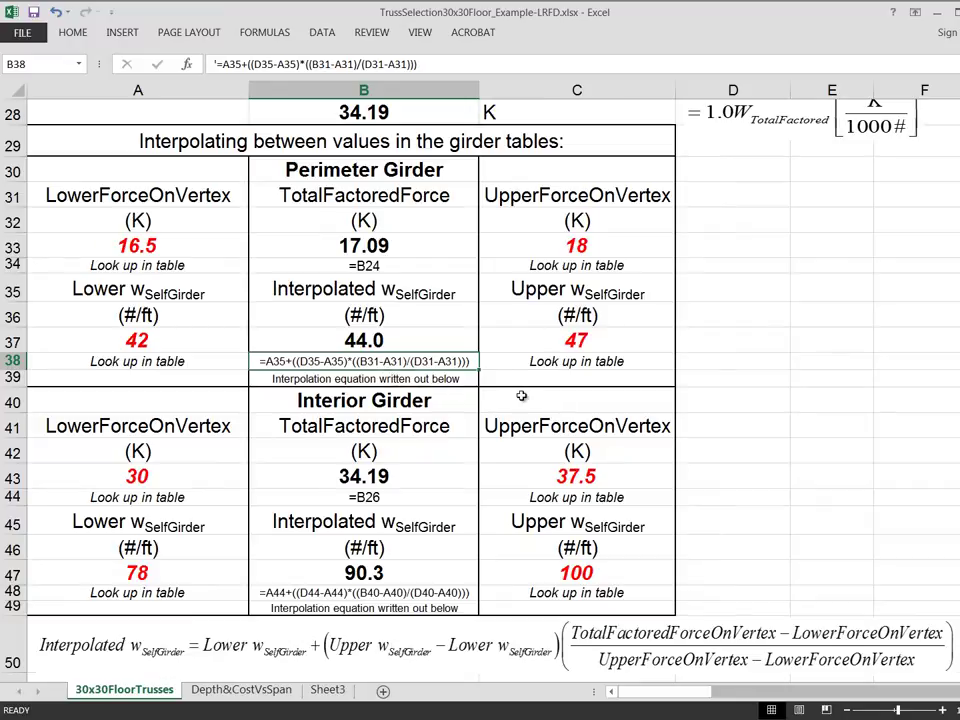
key("BackSpace")
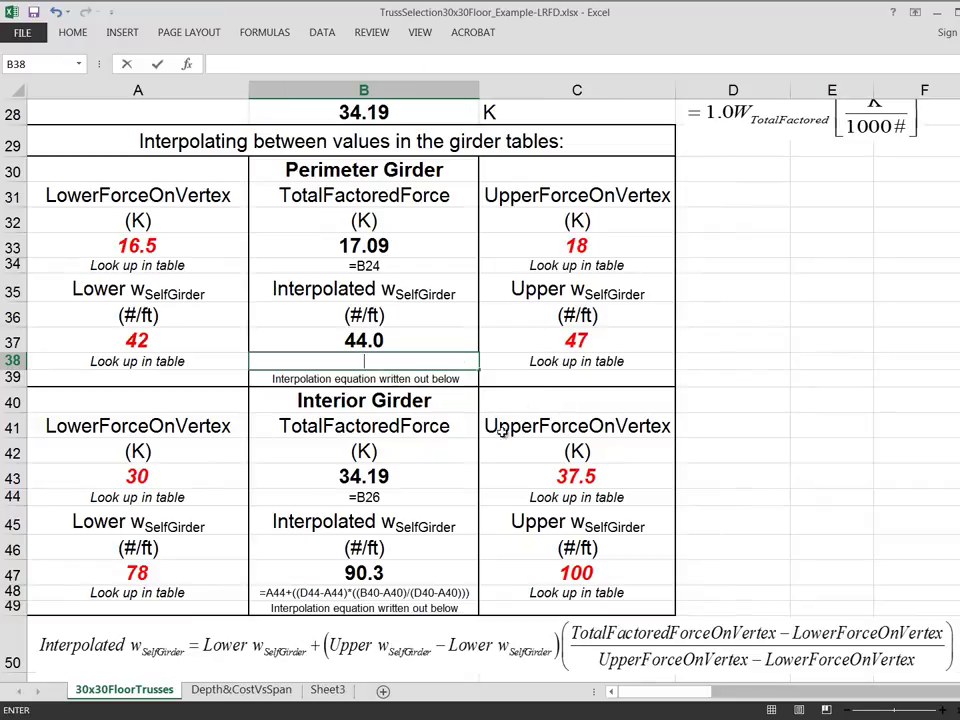
left_click(401, 592)
key("Delete")
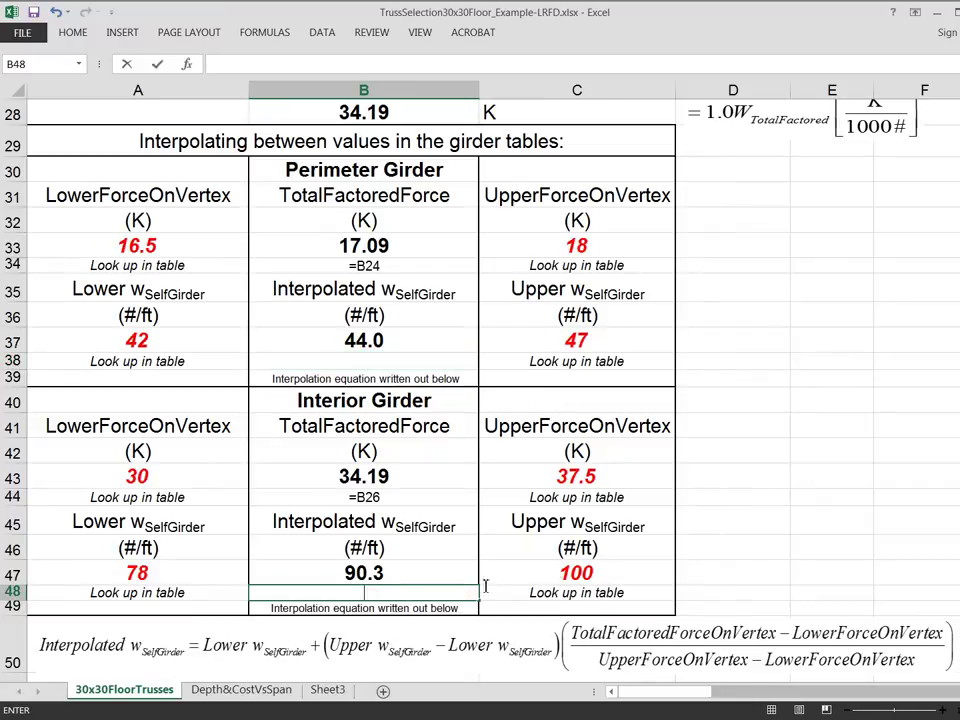
left_click(884, 452)
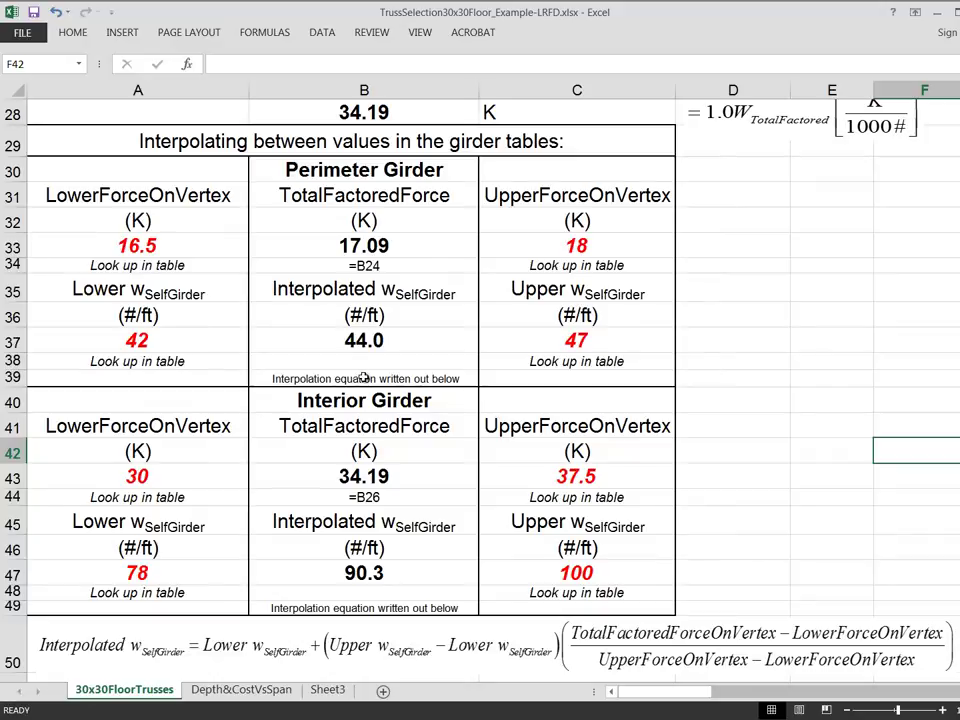
Step: Review the girder interpolation tables and look up the interior girder values on the PowerPoint joist girder weight slide in full screen
scroll(693, 443, "down", 2)
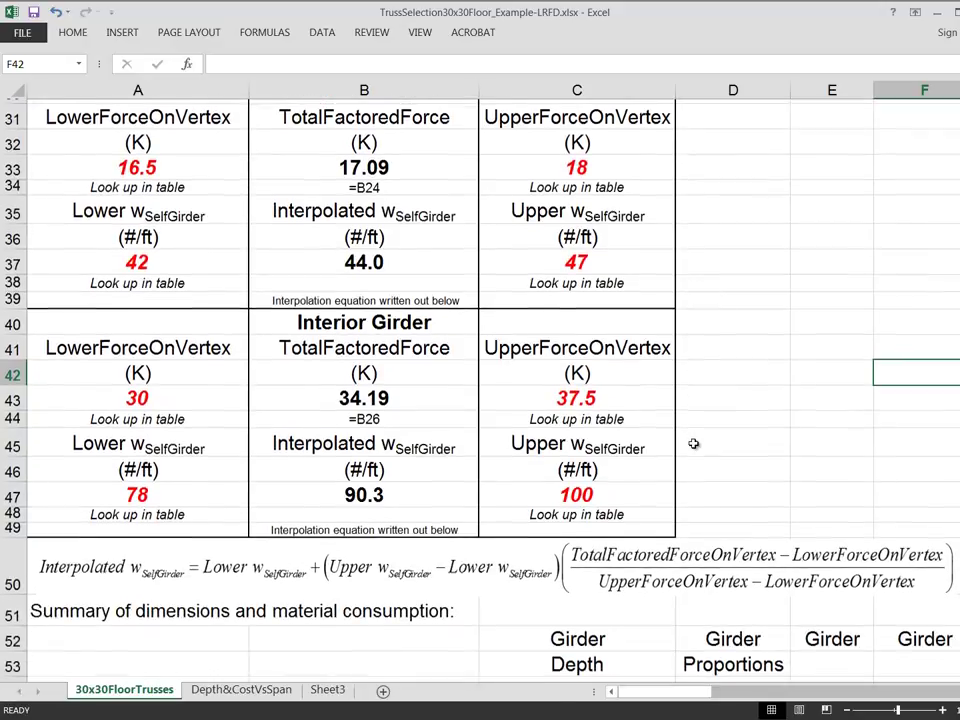
scroll(690, 442, "up", 3)
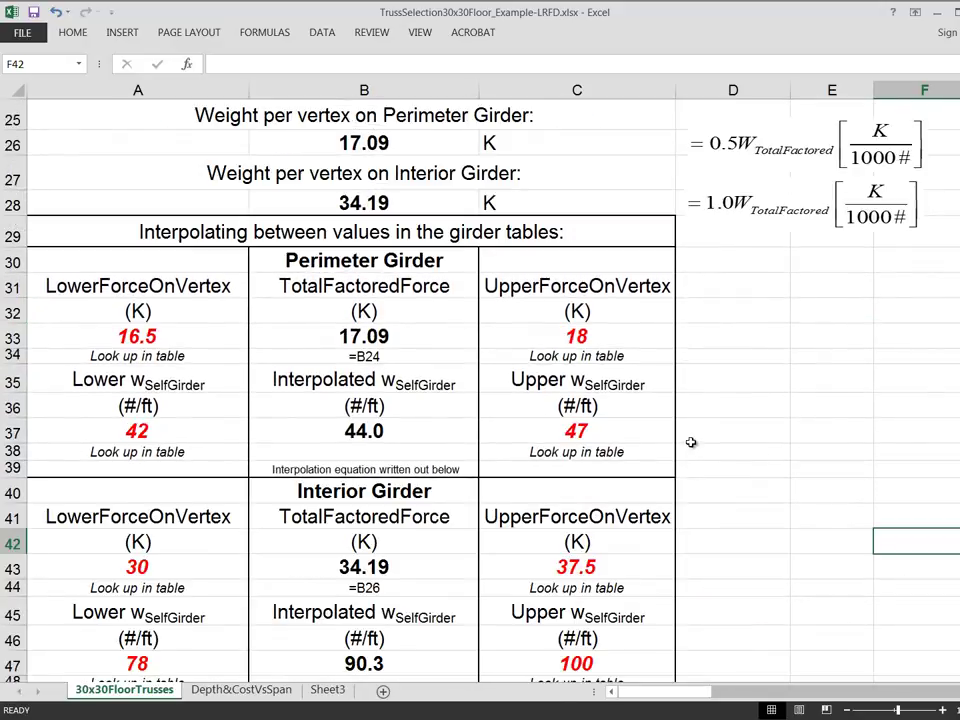
scroll(690, 442, "down", 1)
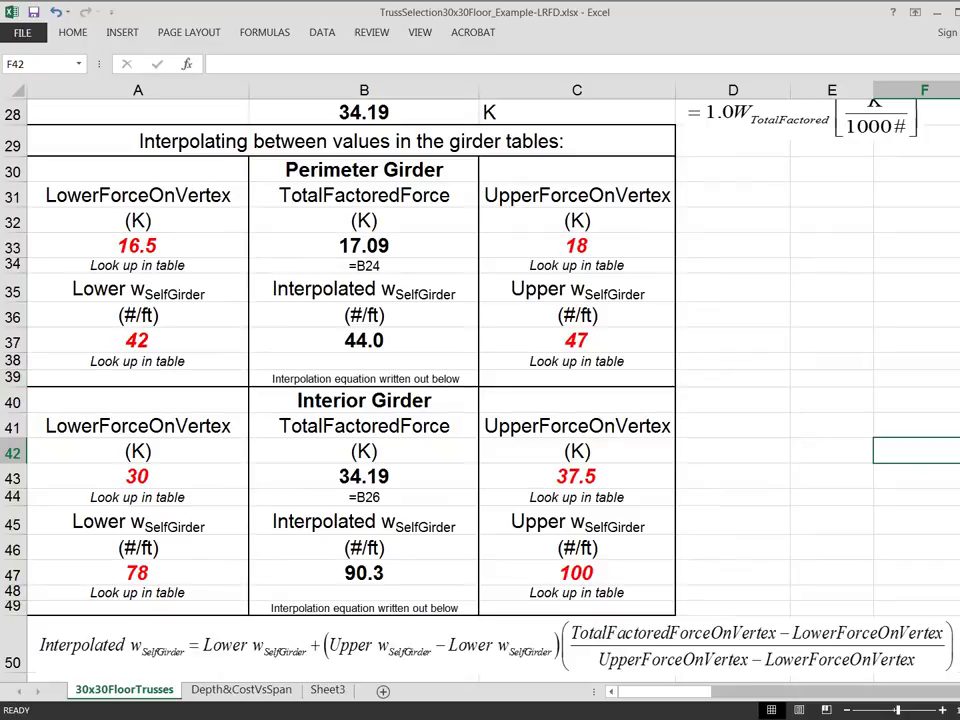
key("alt+Tab")
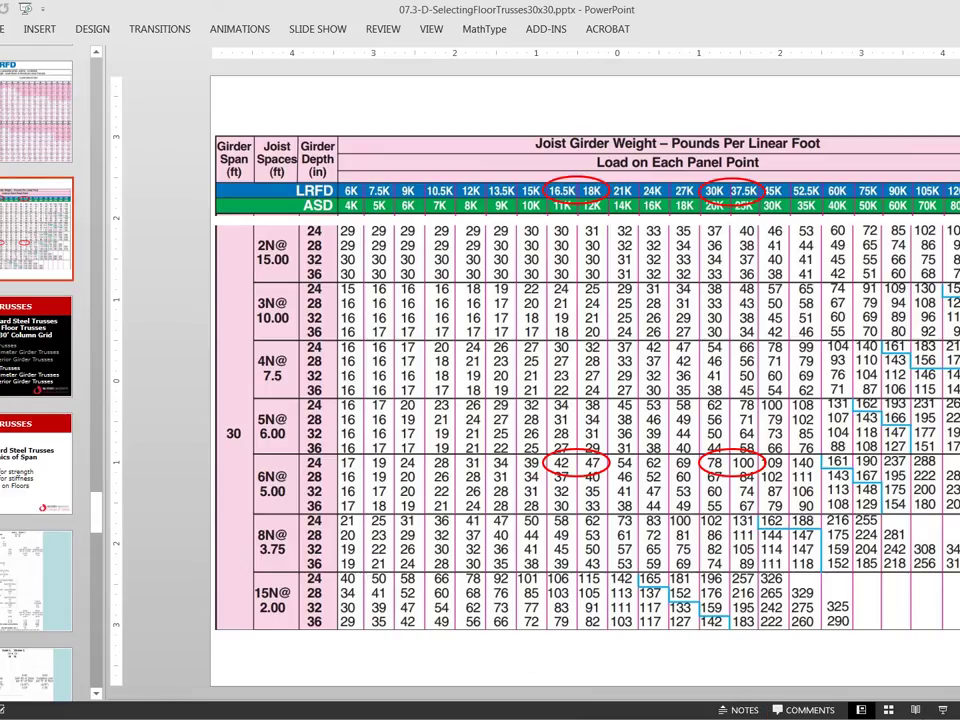
key("shift+F5")
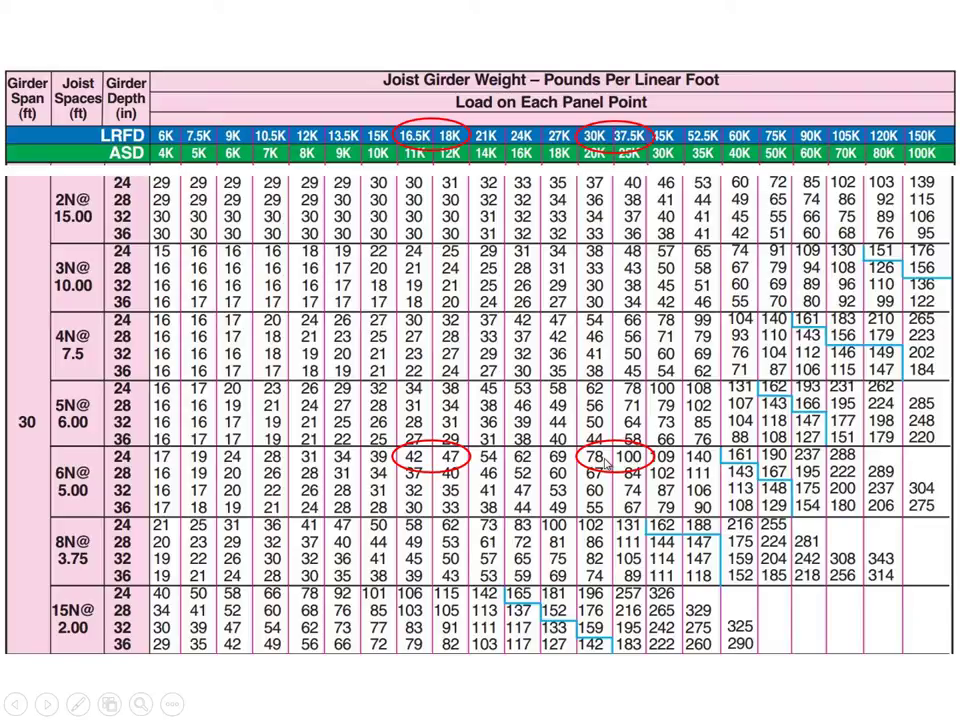
right_click(424, 694)
left_click(455, 680)
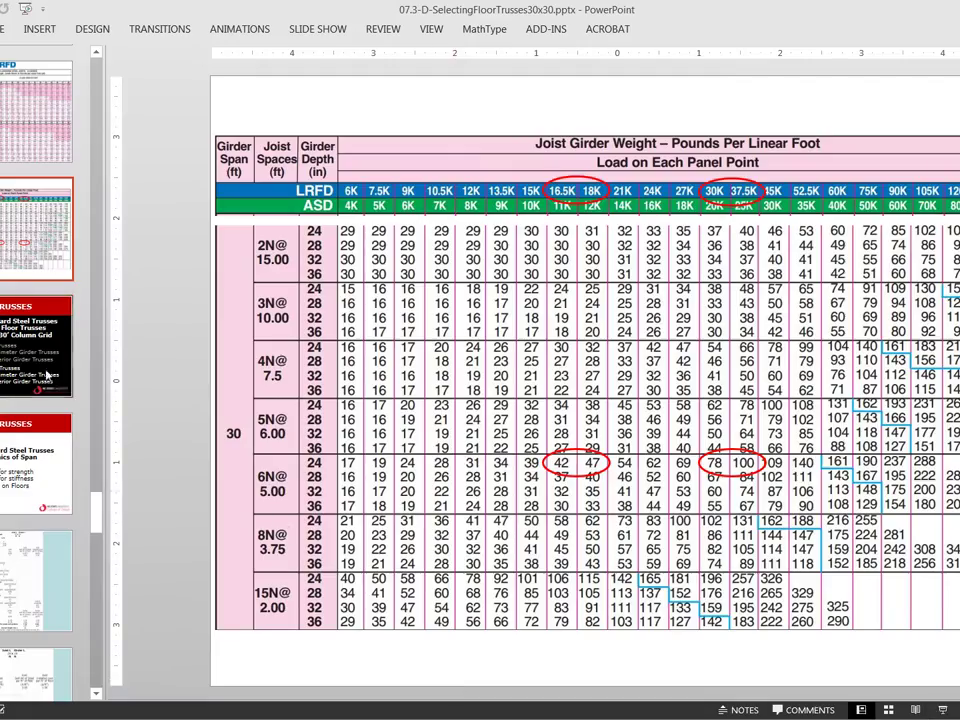
Step: Switch back to the Excel workbook and check the interior girder's interpolation formula in B47
key("alt+Tab")
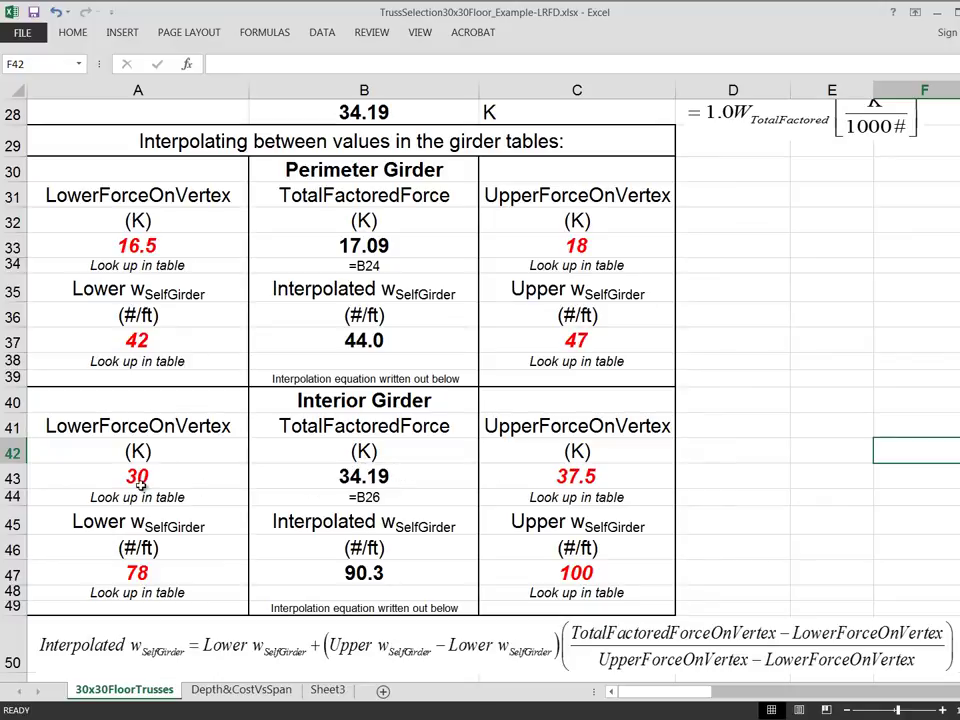
left_click(355, 571)
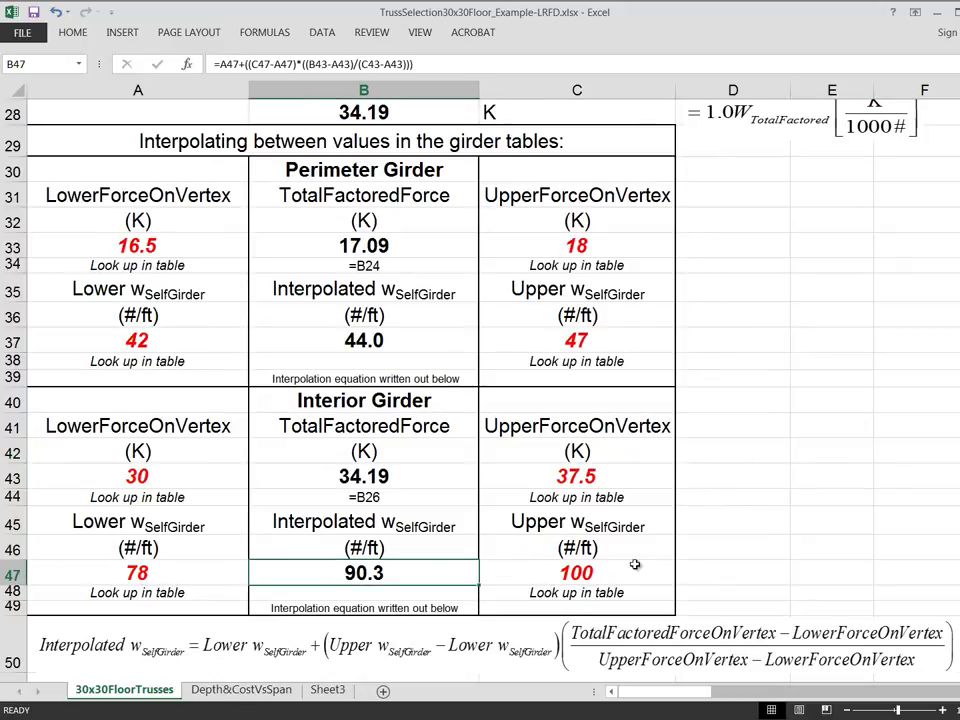
left_click(799, 542)
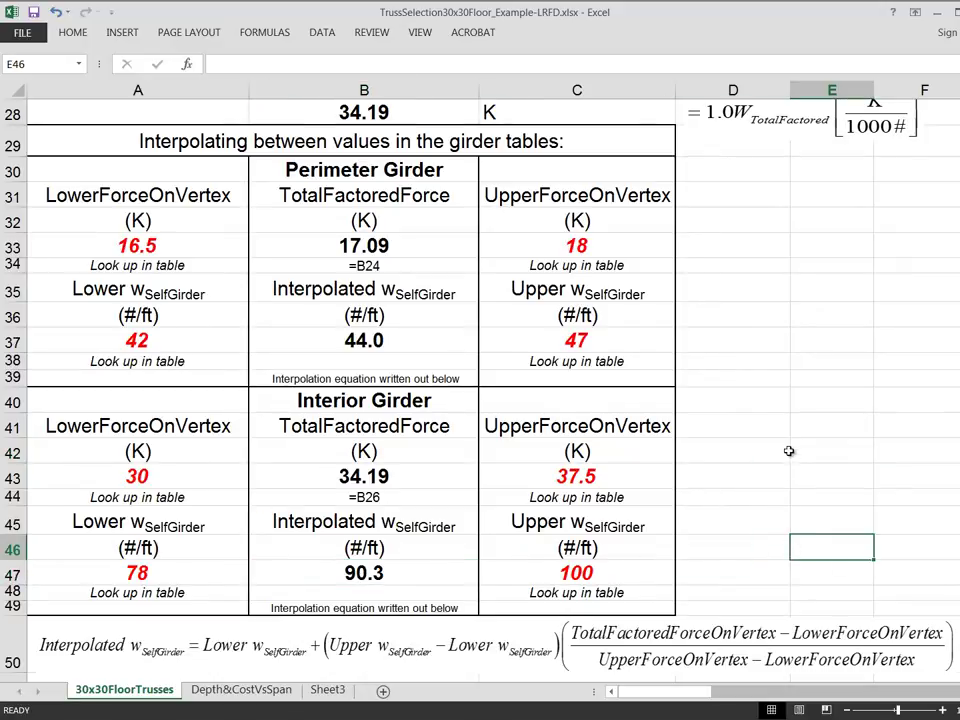
Step: Examine the summary of dimensions and material consumption starting in row 51
scroll(789, 450, "down", 3)
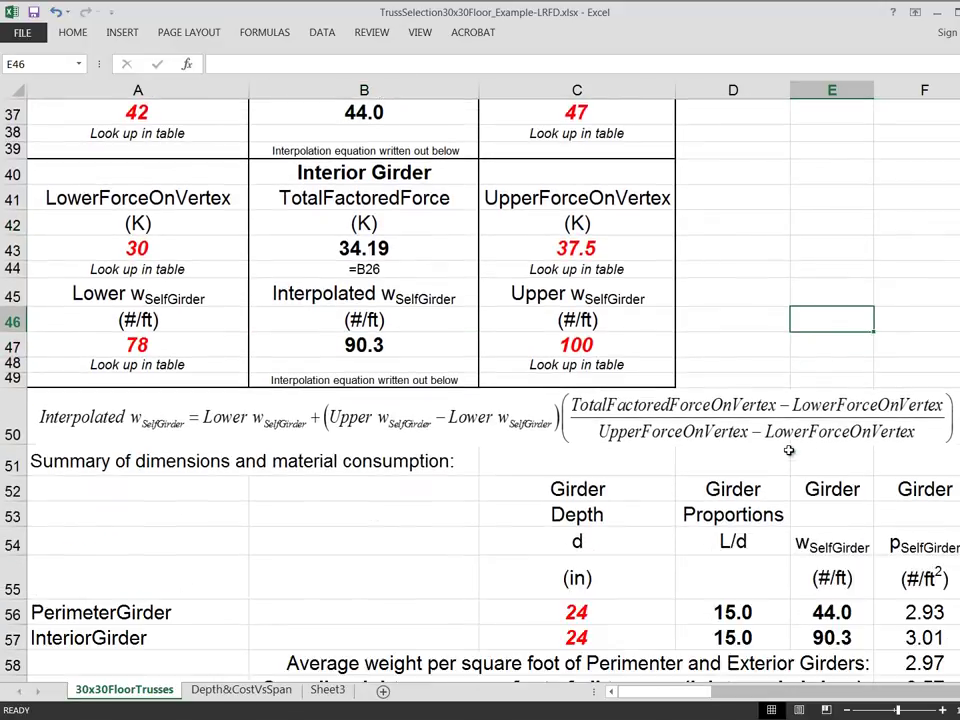
scroll(789, 450, "down", 2)
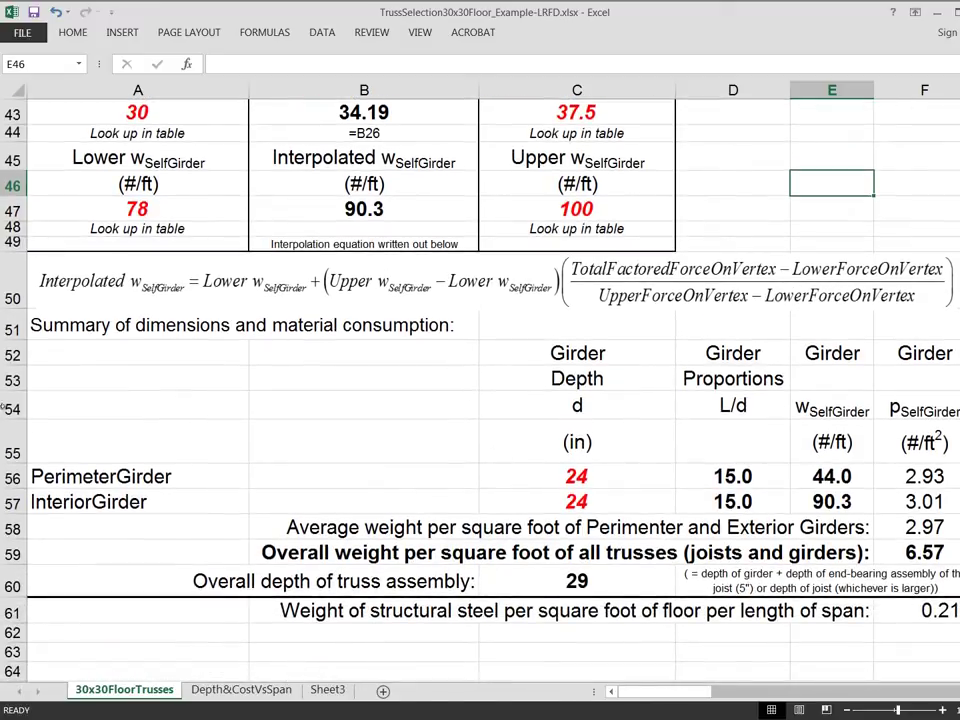
left_click(73, 329)
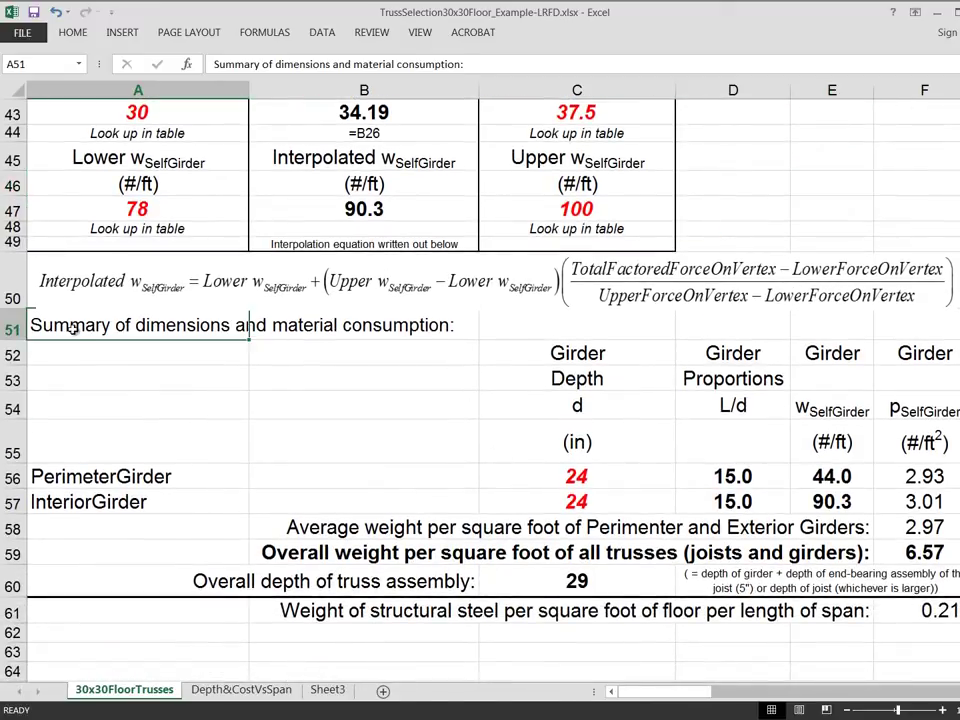
left_click(111, 377)
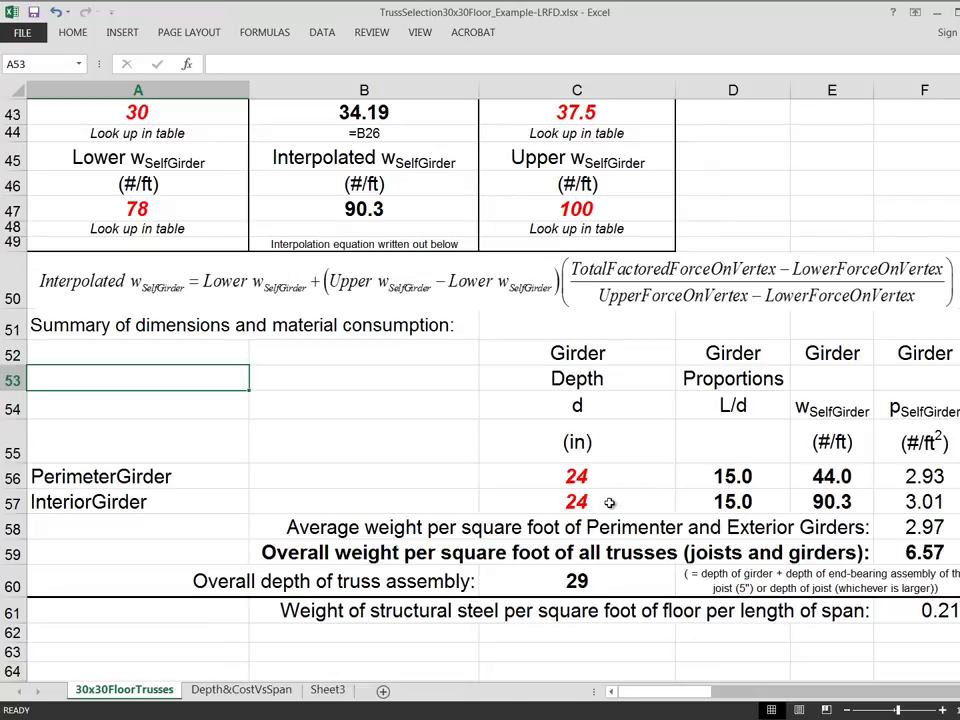
Step: Review the joist selection data, the overall truss assembly depth formula in C60 and the perimeter girder depth in C56
scroll(600, 495, "up", 10)
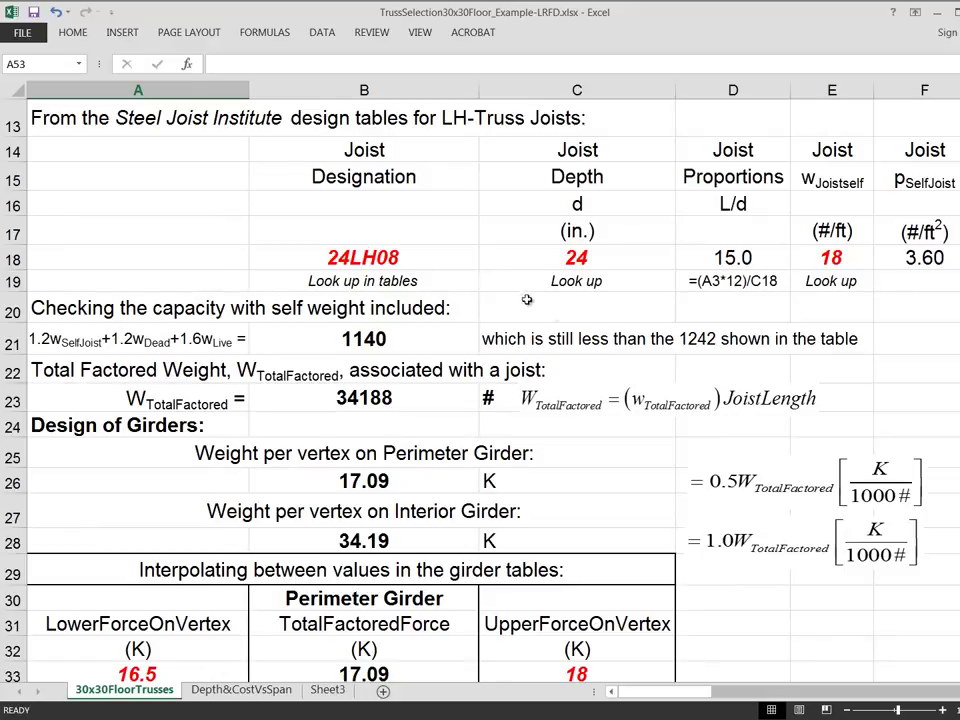
scroll(610, 342, "down", 7)
scroll(603, 341, "down", 4)
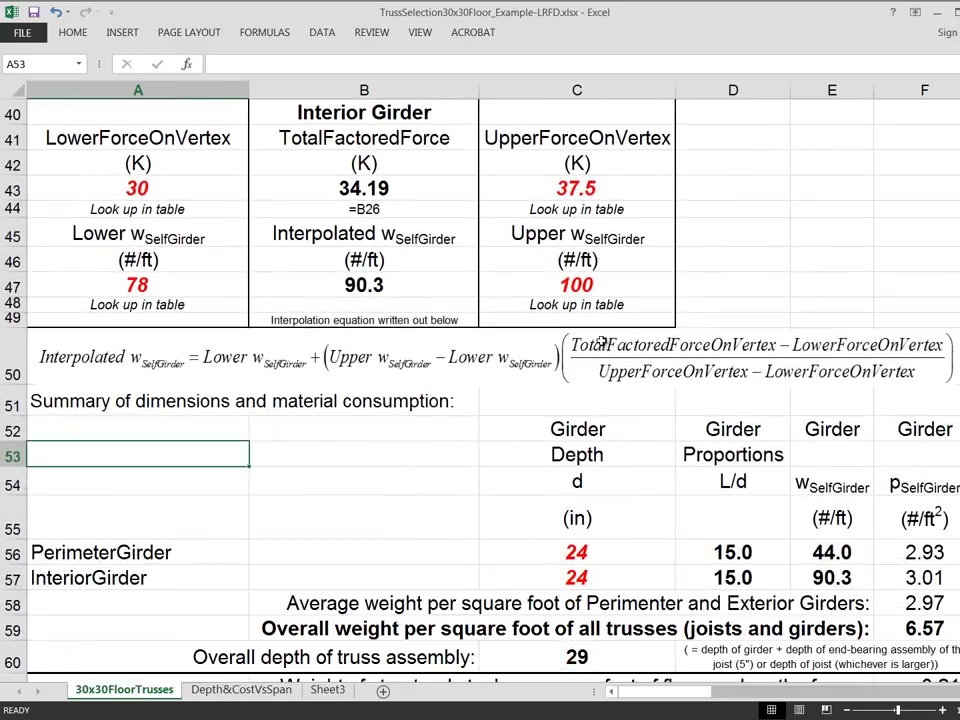
scroll(603, 343, "up", 2)
left_click(585, 658)
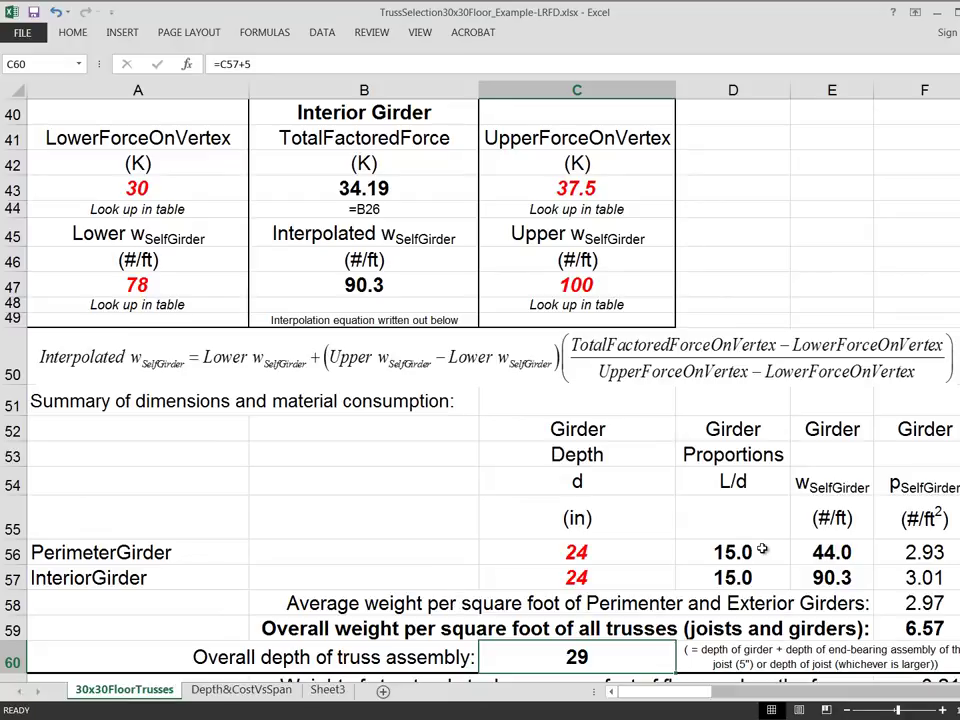
left_click(568, 561)
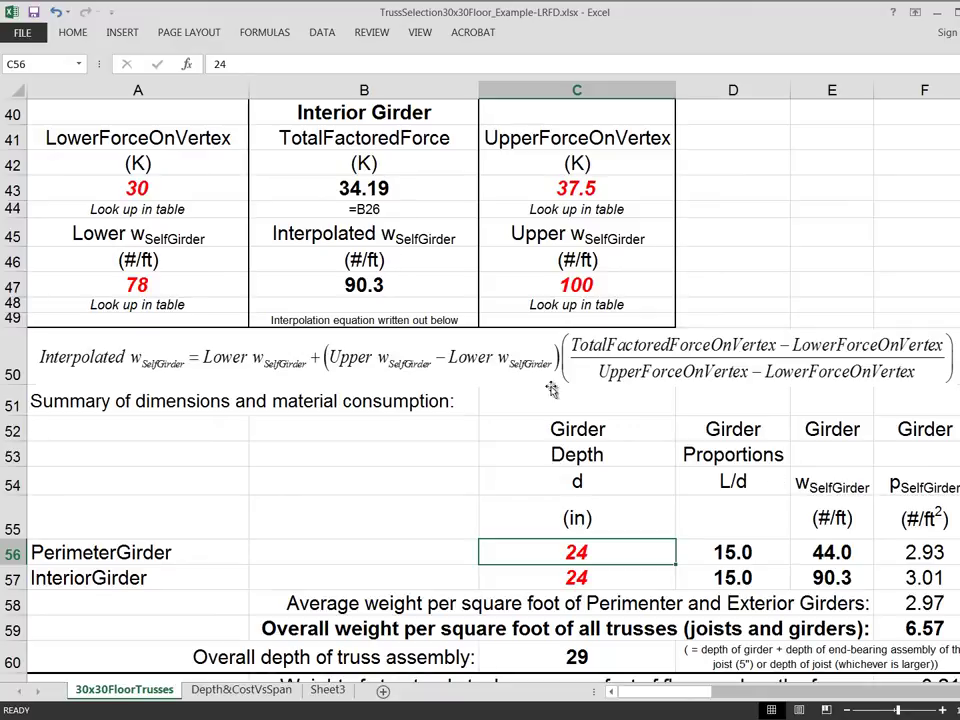
Step: Rewrite the perimeter girder's self-weight per square foot formula in F56 as =E56/((A3/2)*1)
scroll(703, 360, "up", 1)
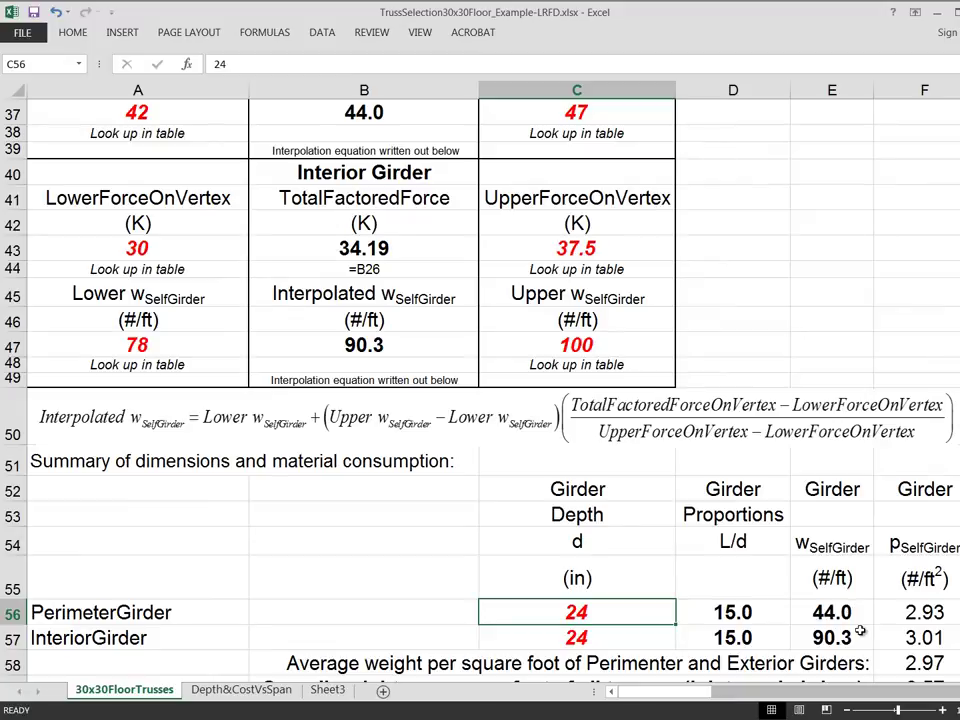
left_click(914, 617)
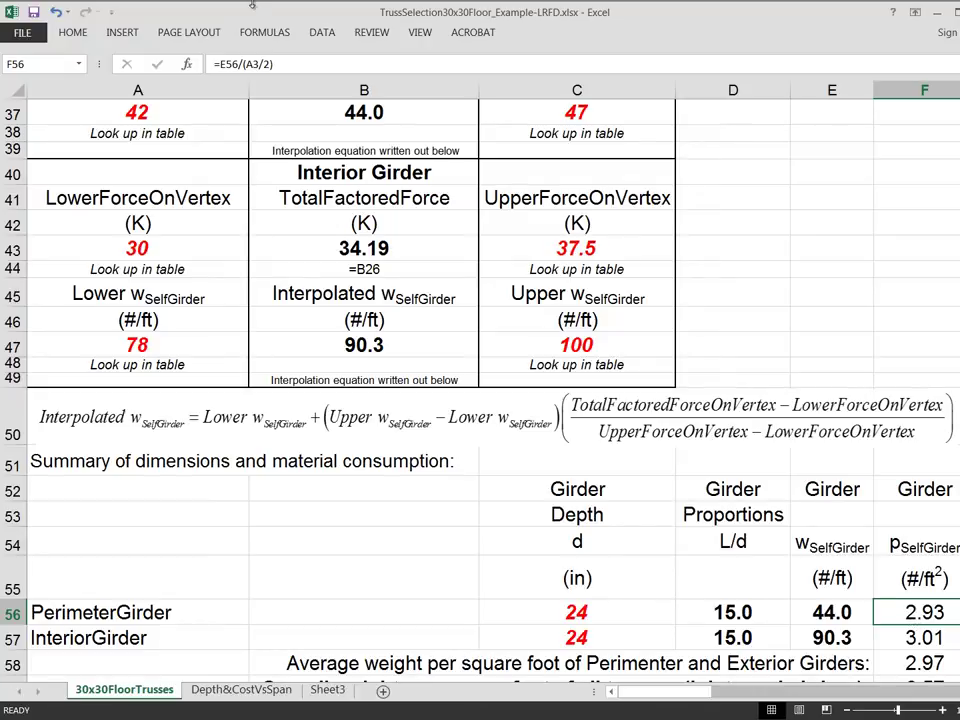
left_click(244, 65)
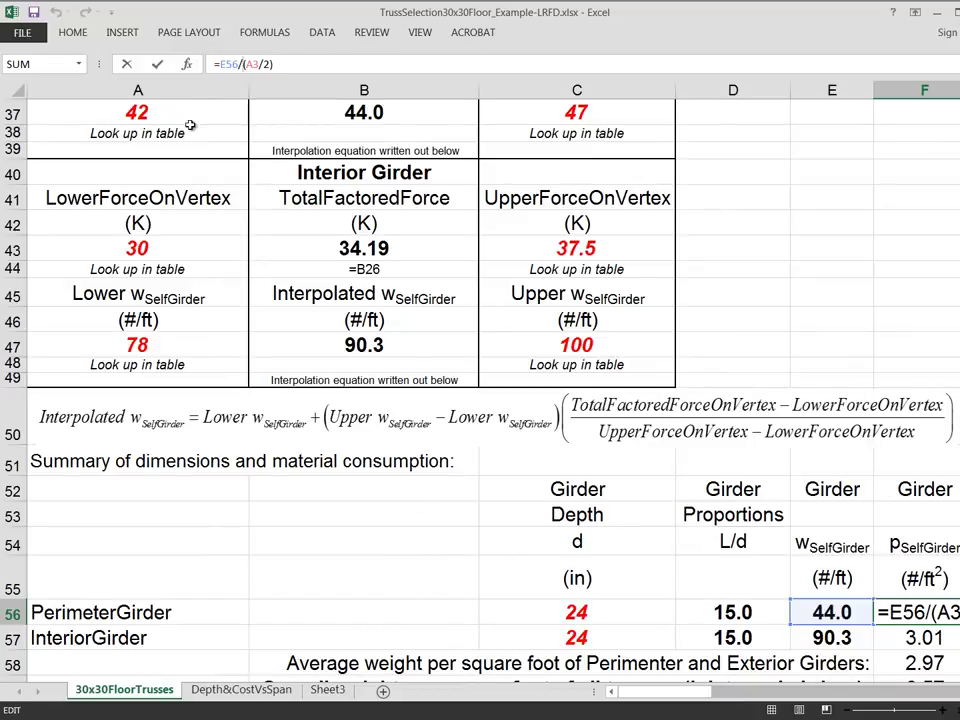
left_click(156, 65)
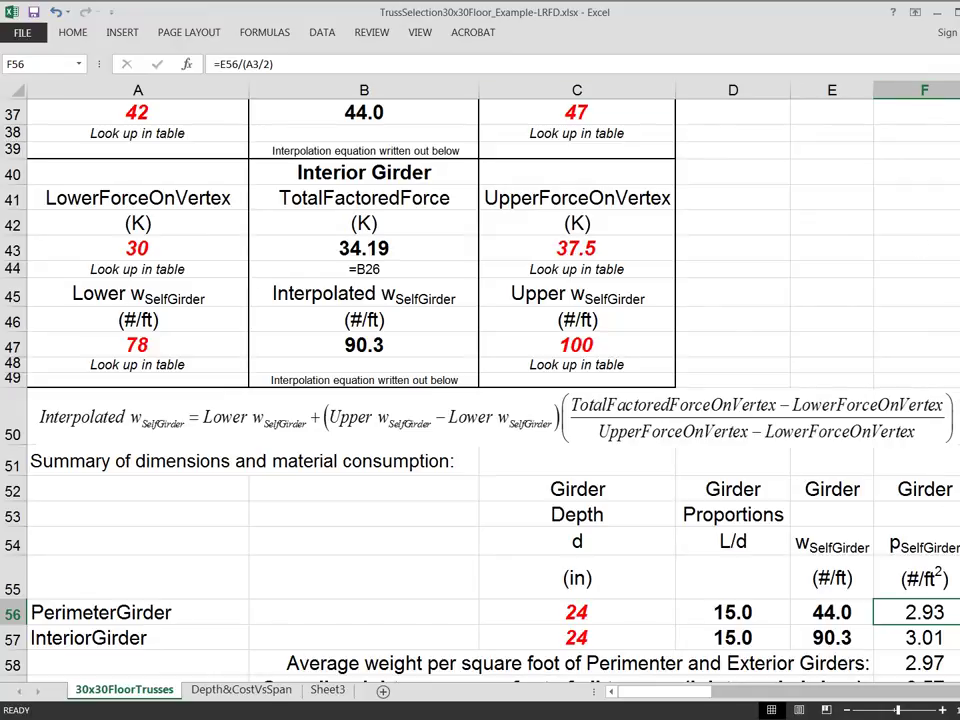
left_click(243, 66)
type("(")
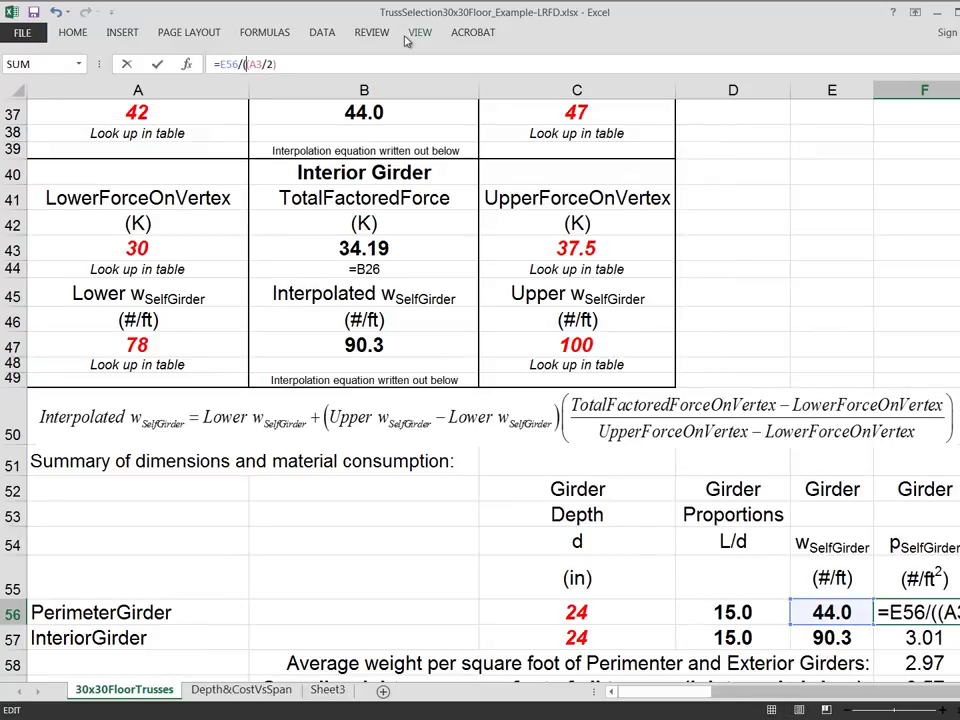
left_click(300, 66)
type("*")
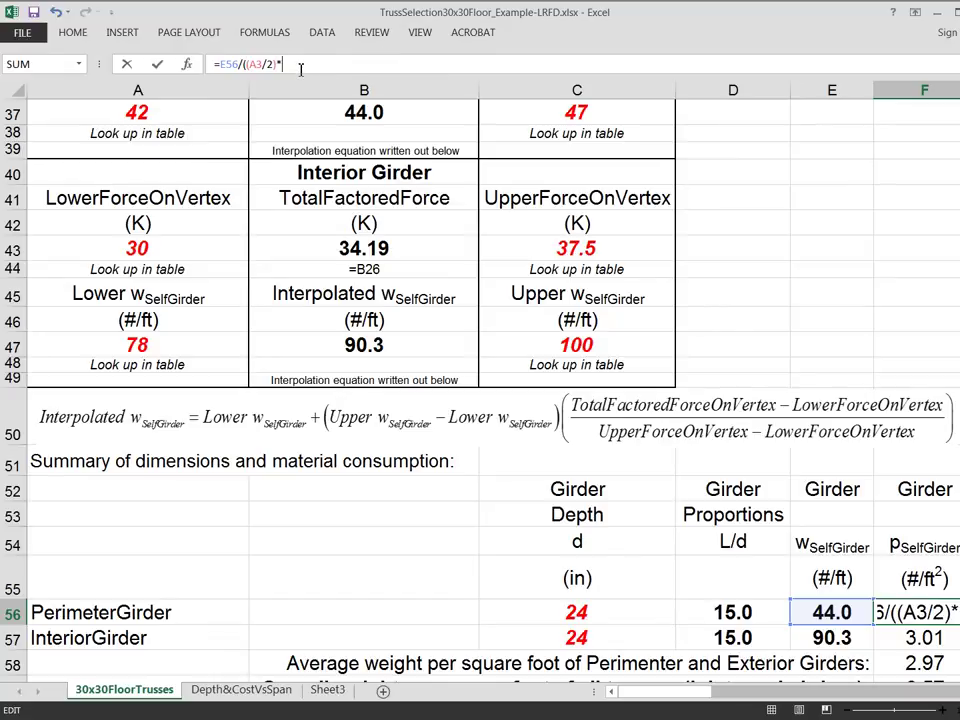
type("1)")
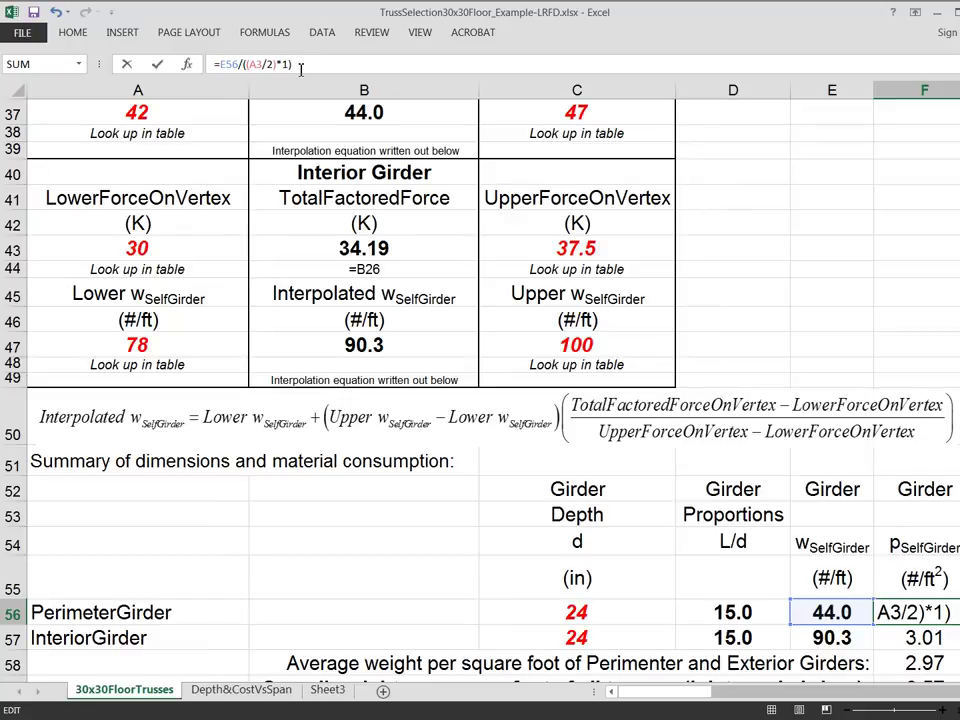
left_click(160, 64)
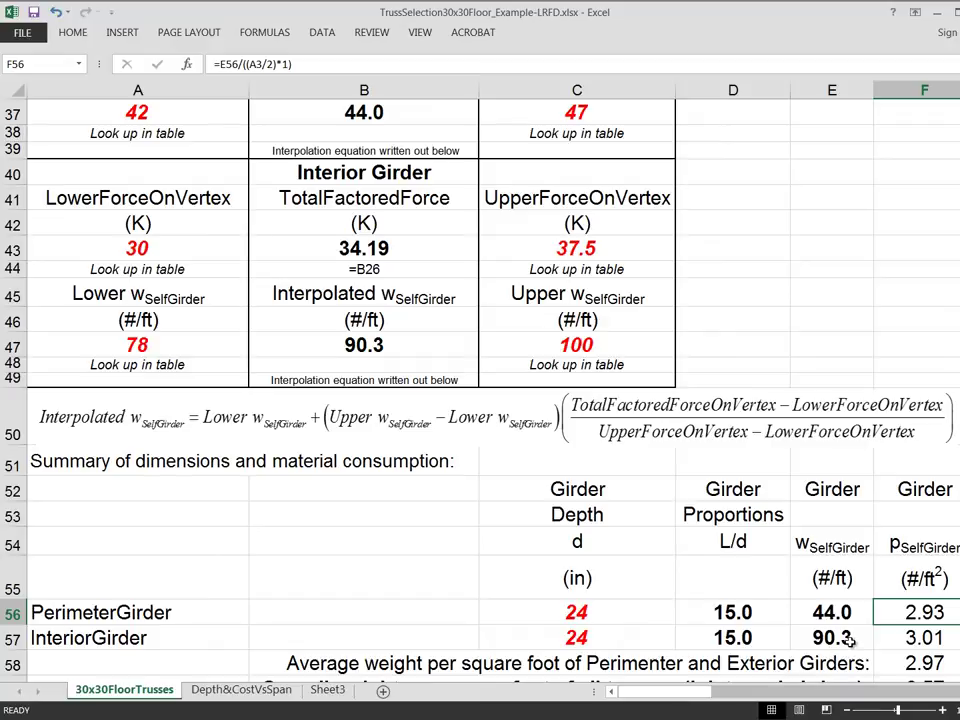
Step: Change the interior girder's self-weight per square foot formula in F57 to =E57/(A3*1)
left_click(888, 638)
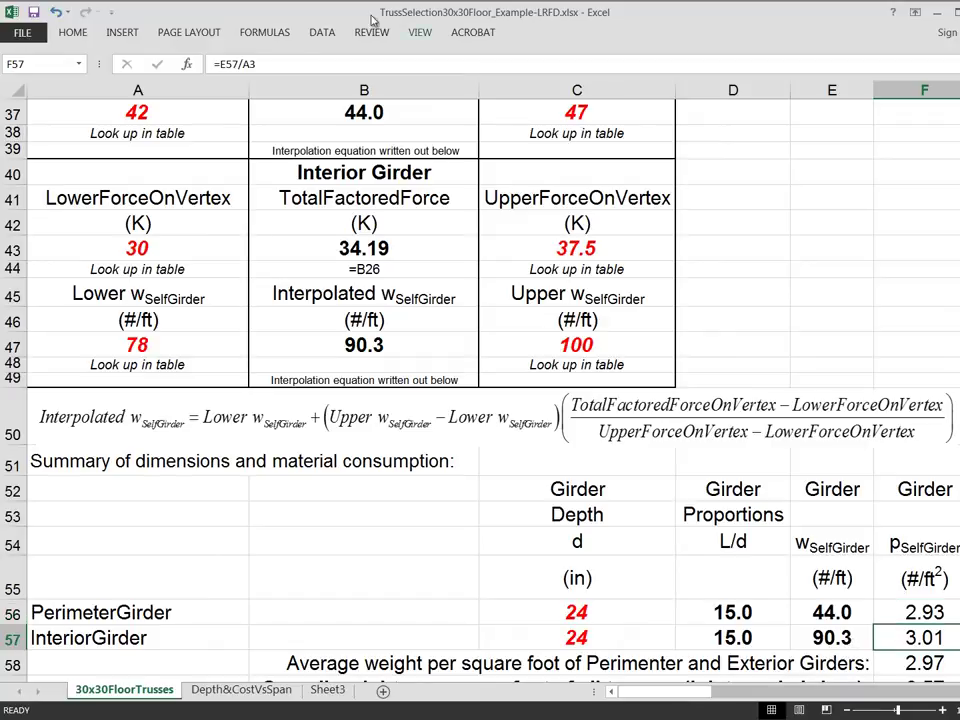
left_click(248, 63)
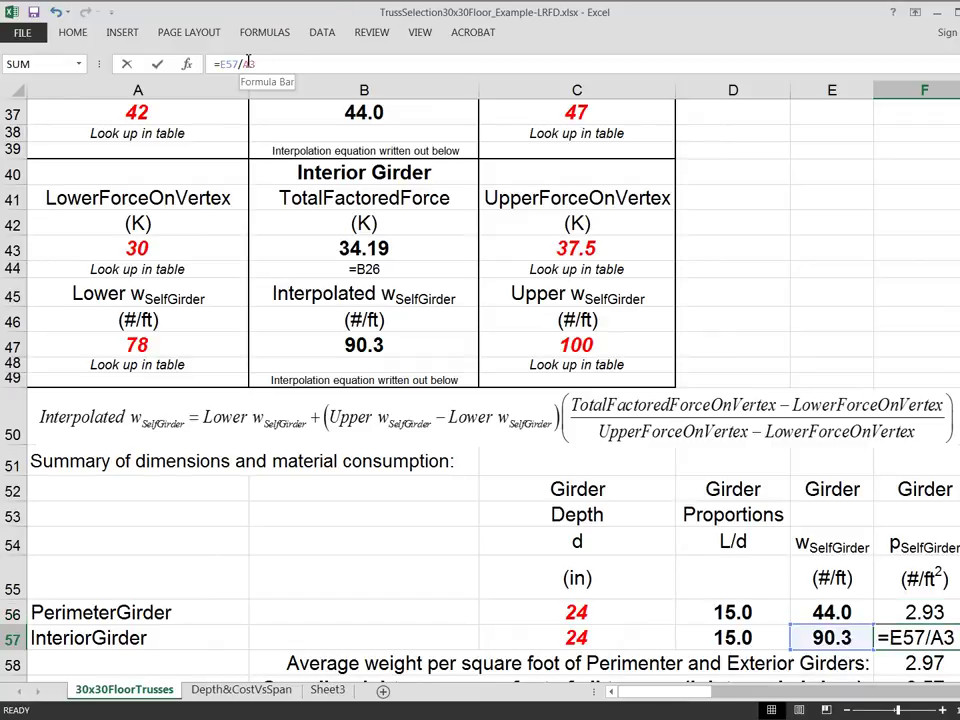
type("(A3")
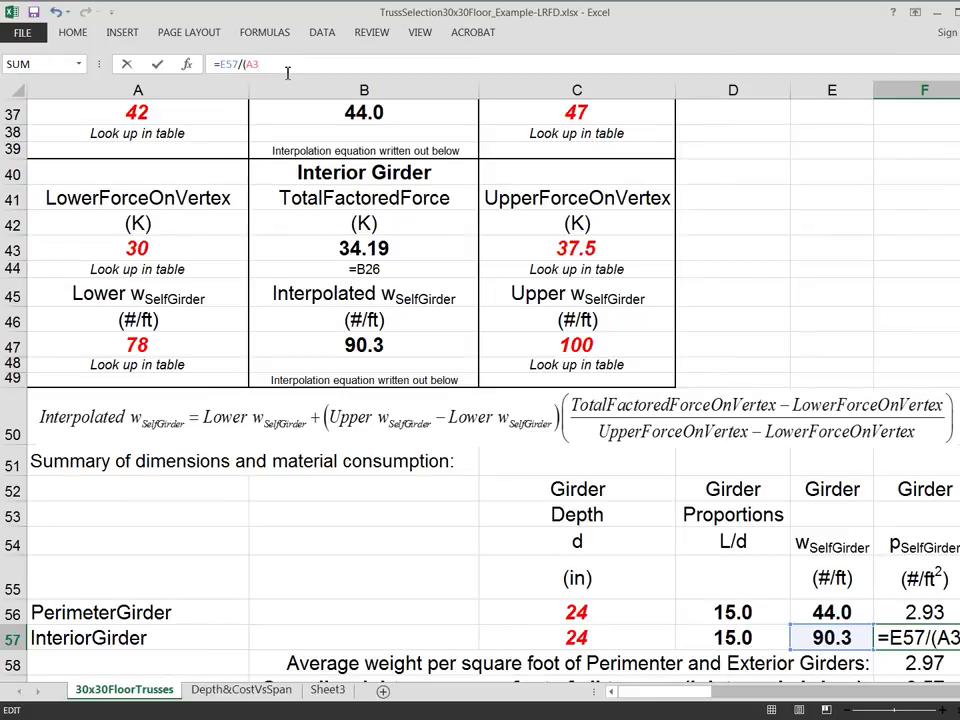
type("*1)")
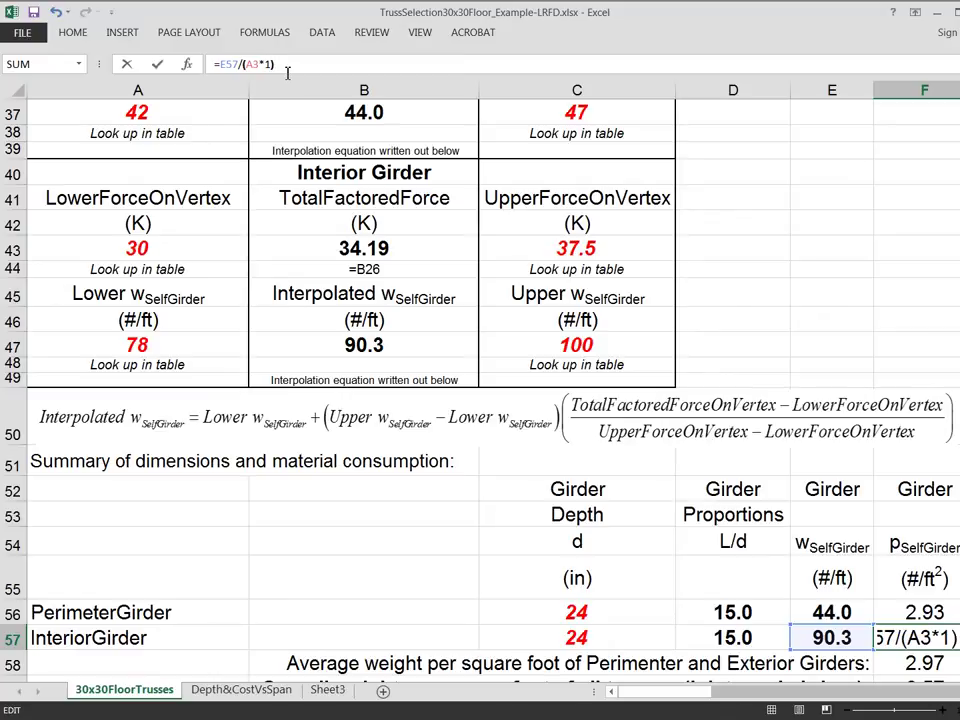
left_click(801, 300)
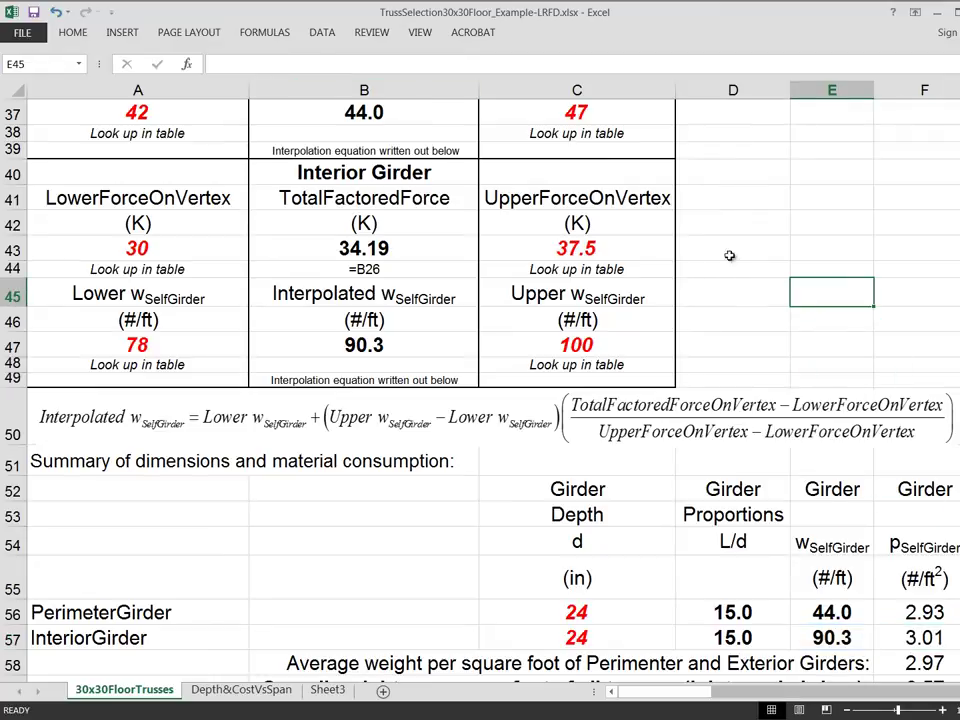
left_click(912, 640)
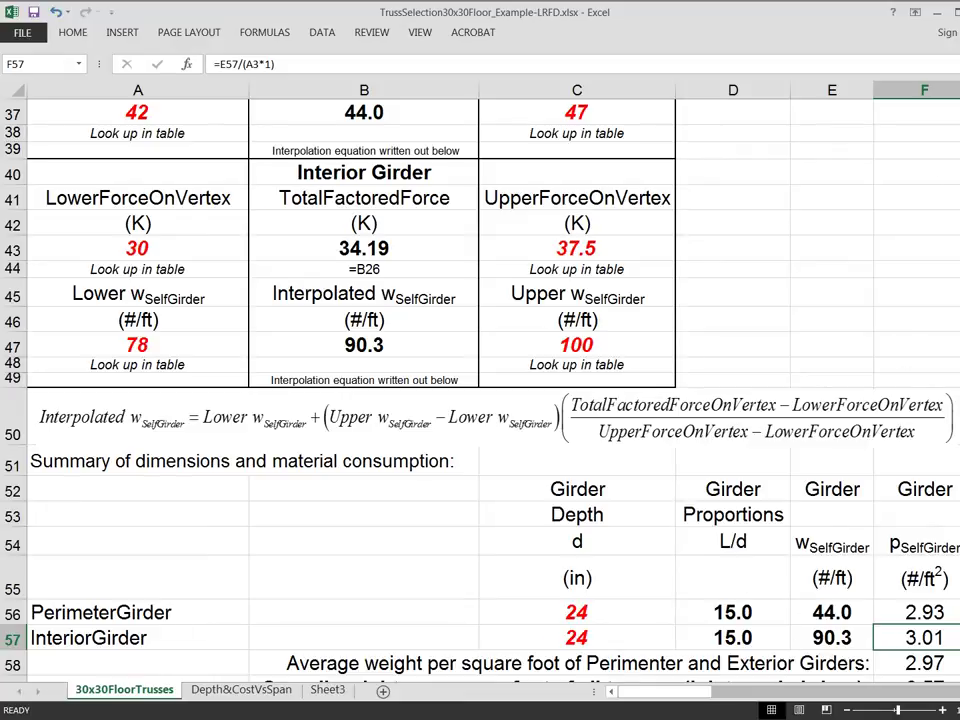
Step: Check the weight formulas for the perimeter girder in F56, the joist in F18, all trusses in F59 and the girder average in F58
scroll(480, 380, "down", 1)
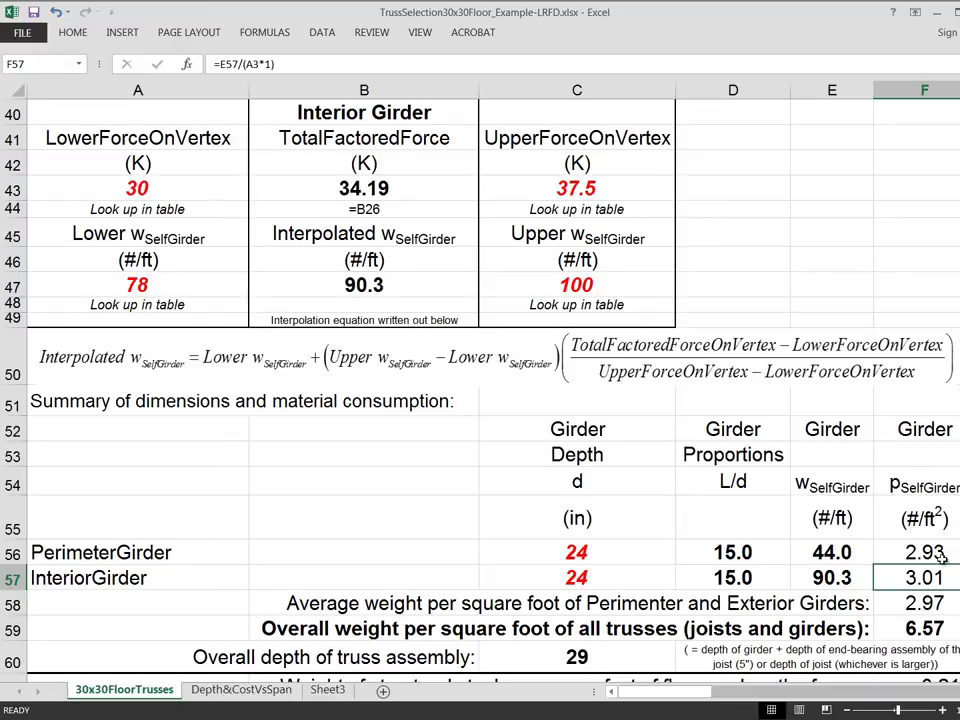
left_click(940, 554)
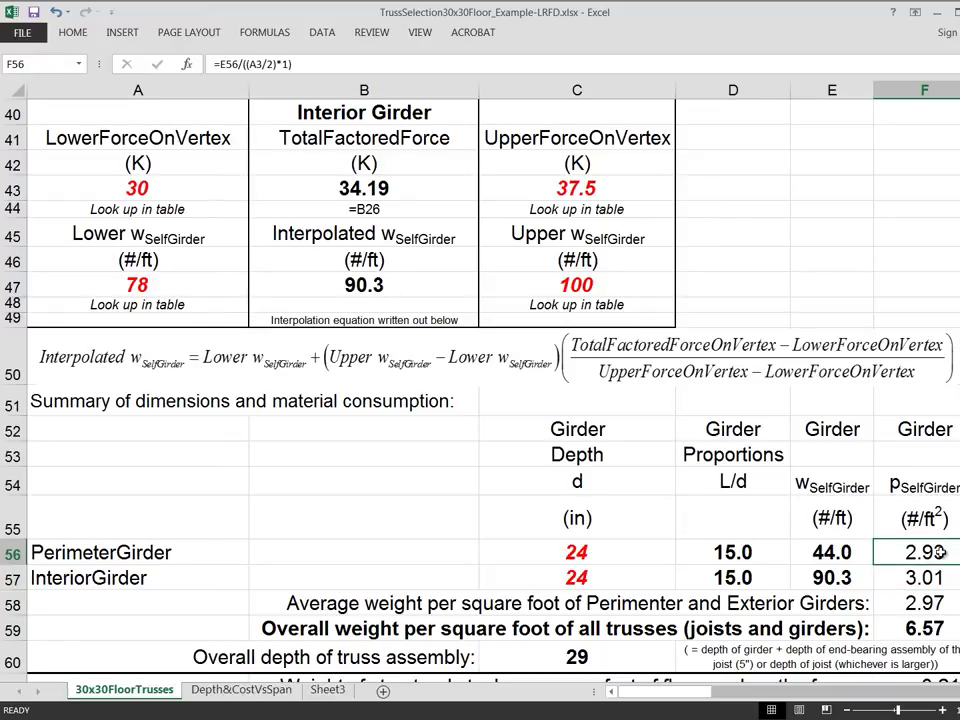
left_click_drag(958, 478, 958, 472)
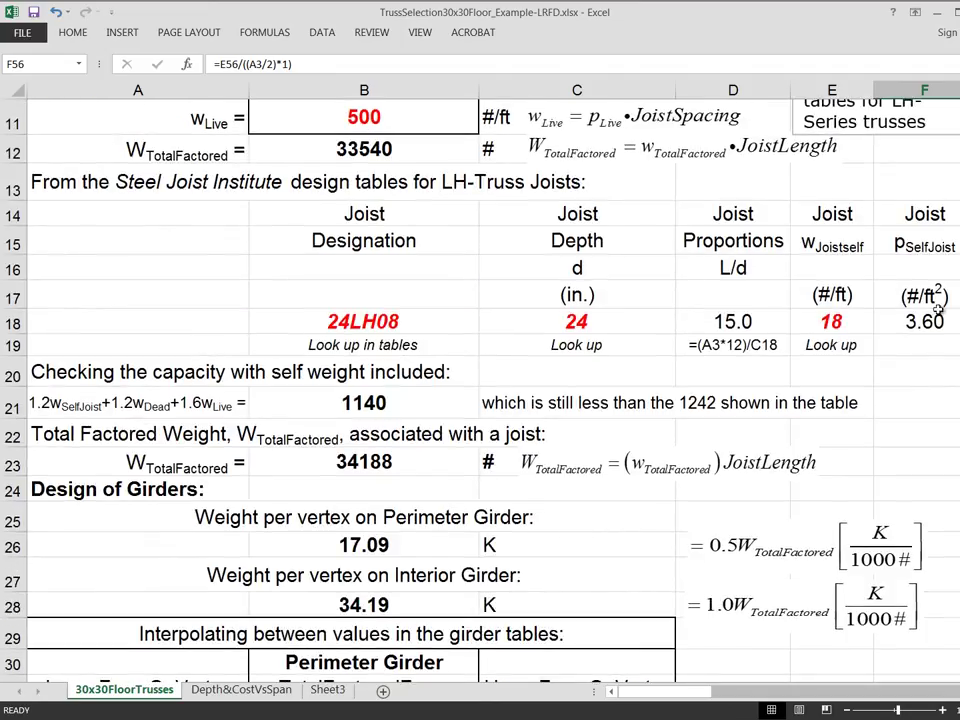
left_click(933, 324)
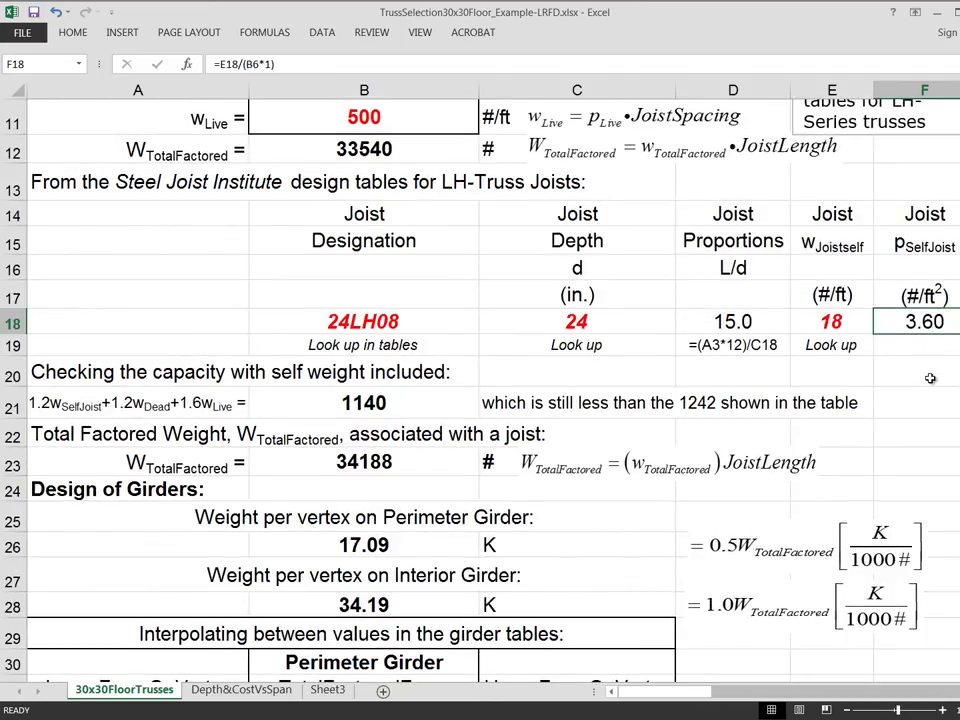
left_click_drag(958, 326, 958, 322)
left_click(940, 603)
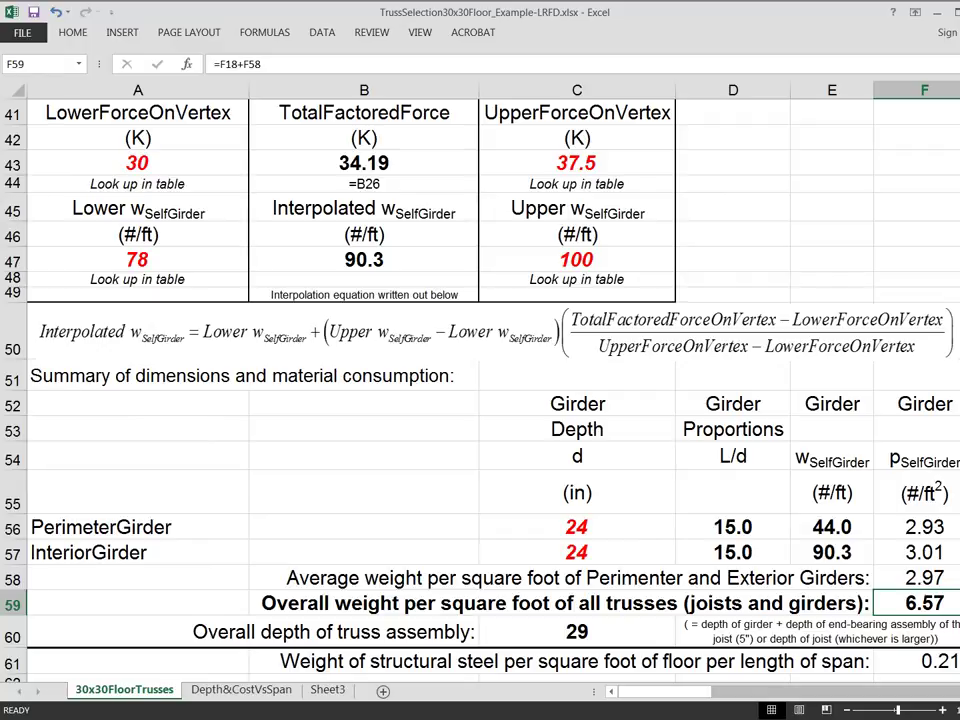
left_click(945, 579)
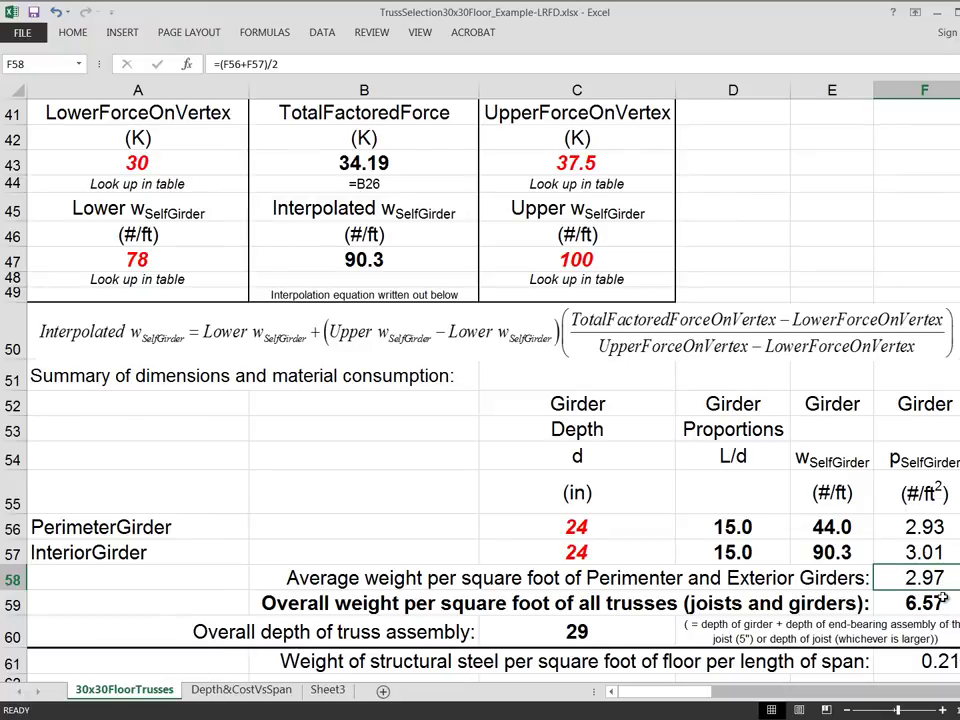
Step: Make the joist self-weight per square foot in F18 bold and return to the perimeter girder's weight in E56
scroll(480, 380, "up", 7)
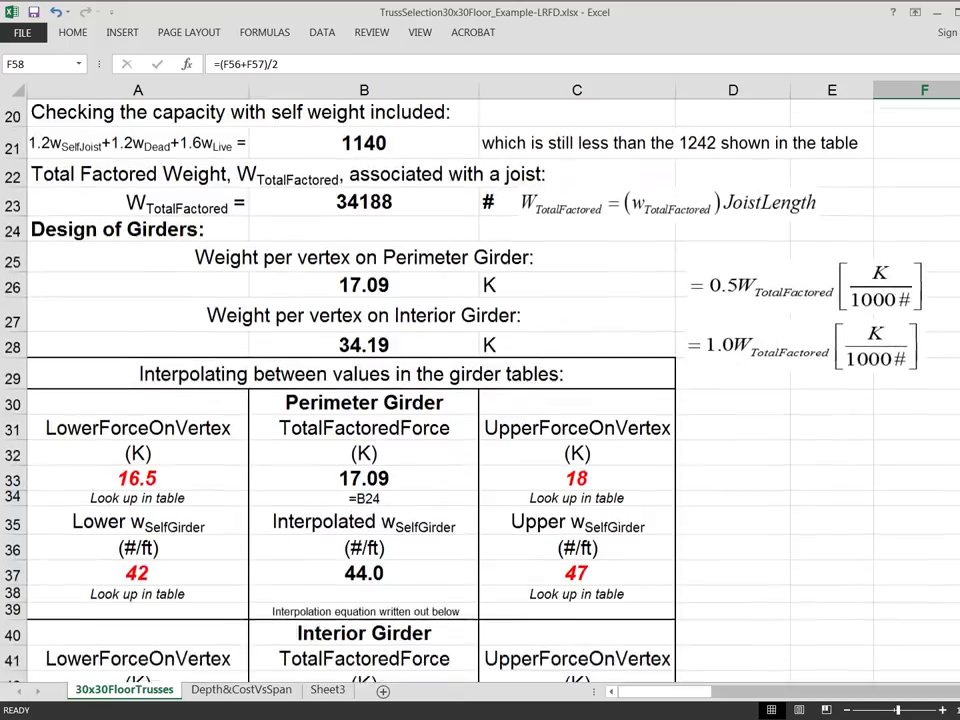
scroll(480, 380, "up", 6)
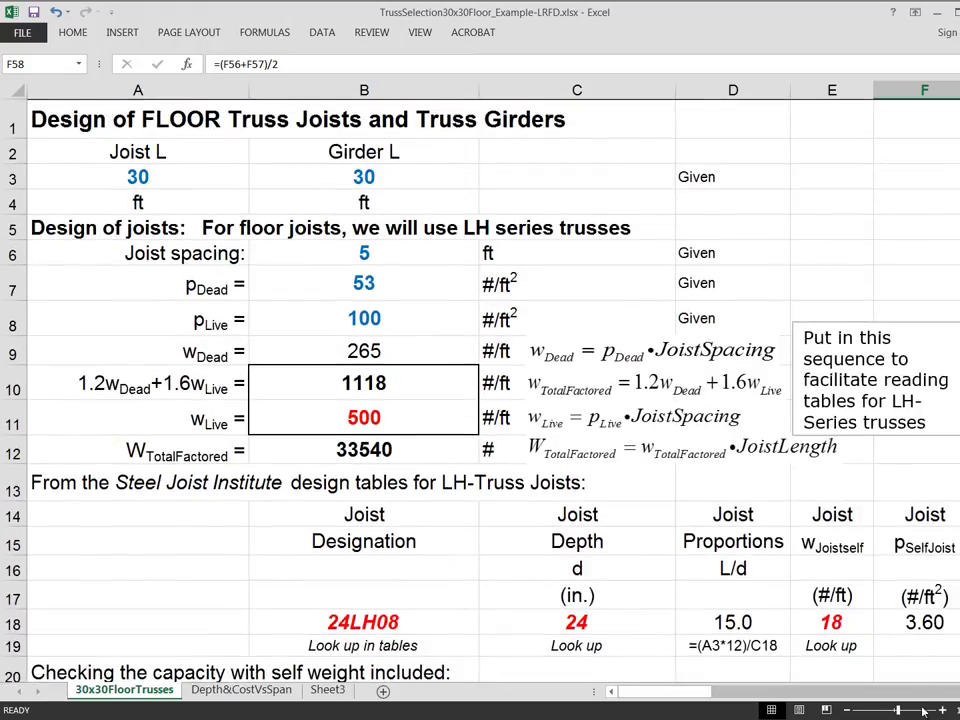
left_click(925, 622)
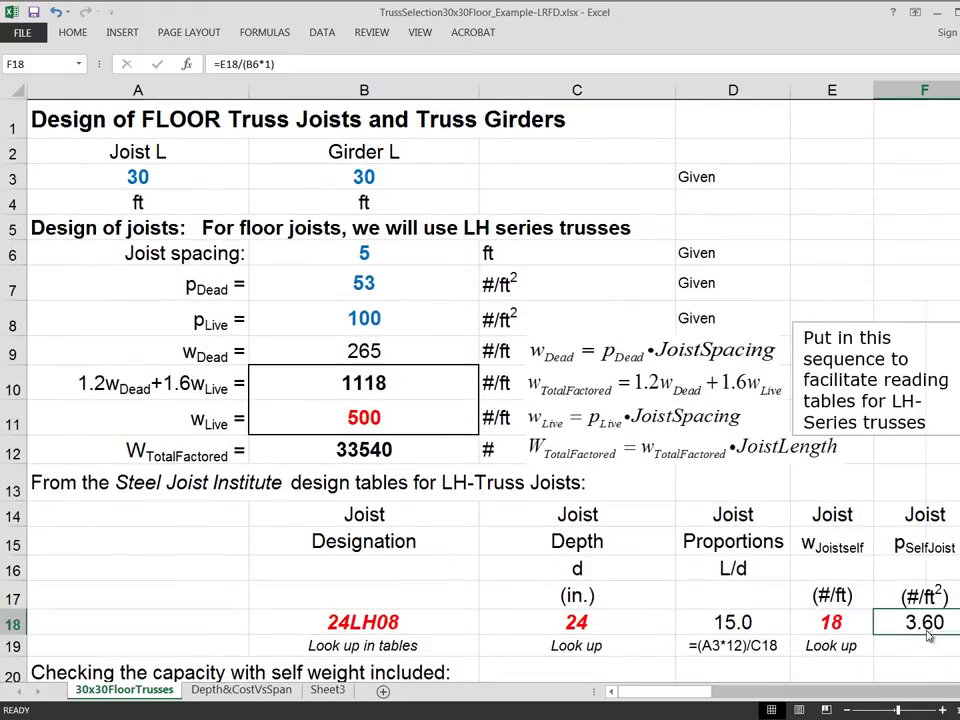
right_click(925, 622)
key("Escape")
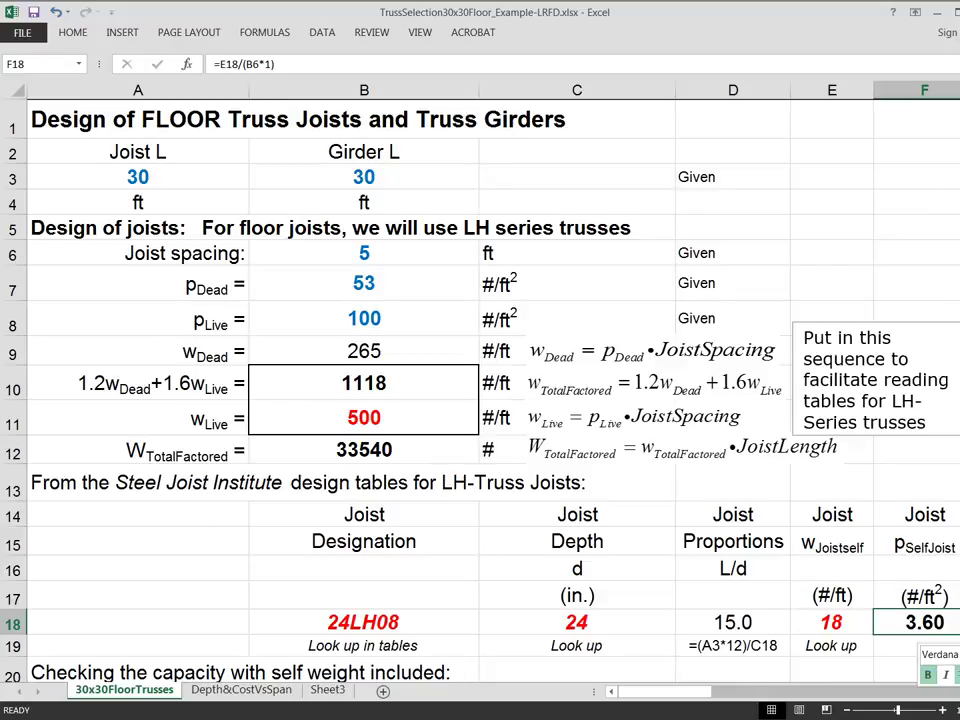
scroll(480, 300, "down", 13)
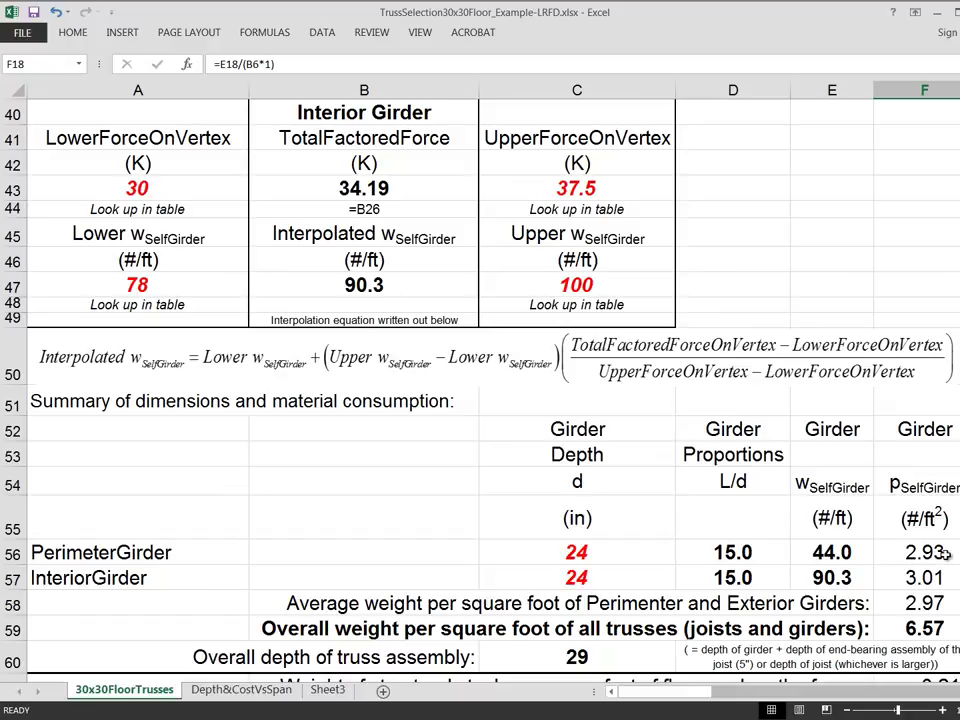
left_click(846, 552)
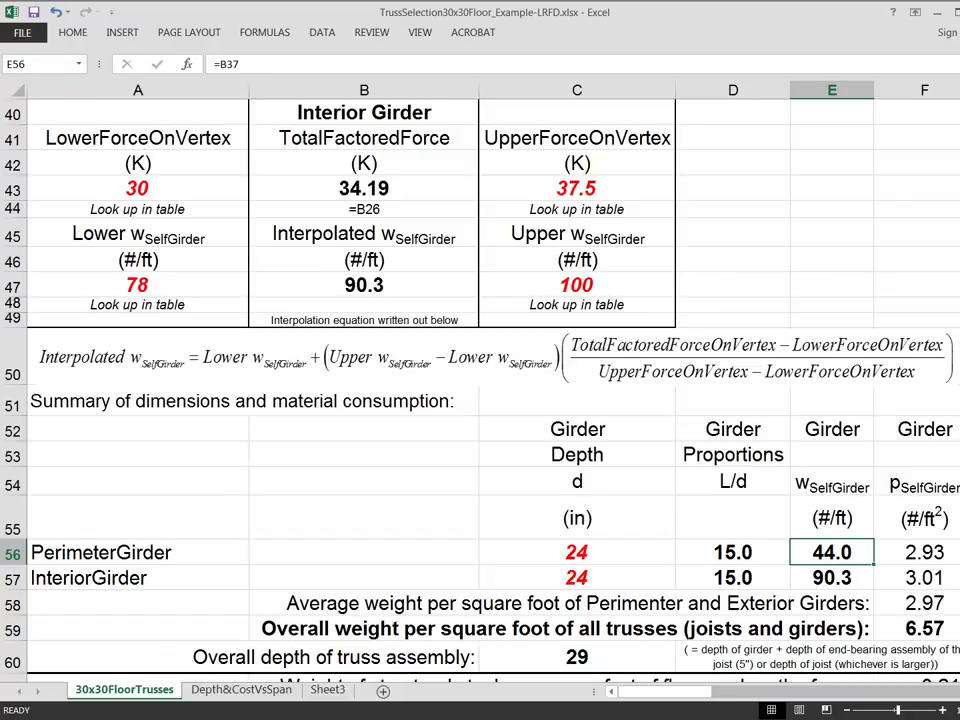
Step: Switch to PowerPoint and present the 07.3.D title slide on sizing floor trusses for the 30'x30' column grid in full screen
key("alt+Tab")
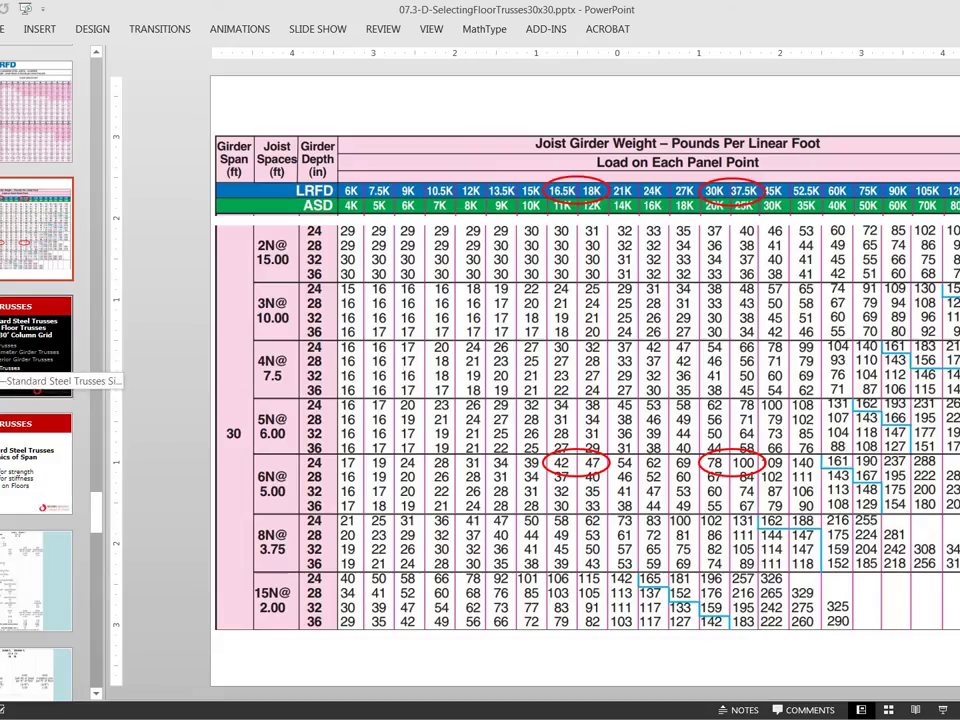
left_click(35, 355)
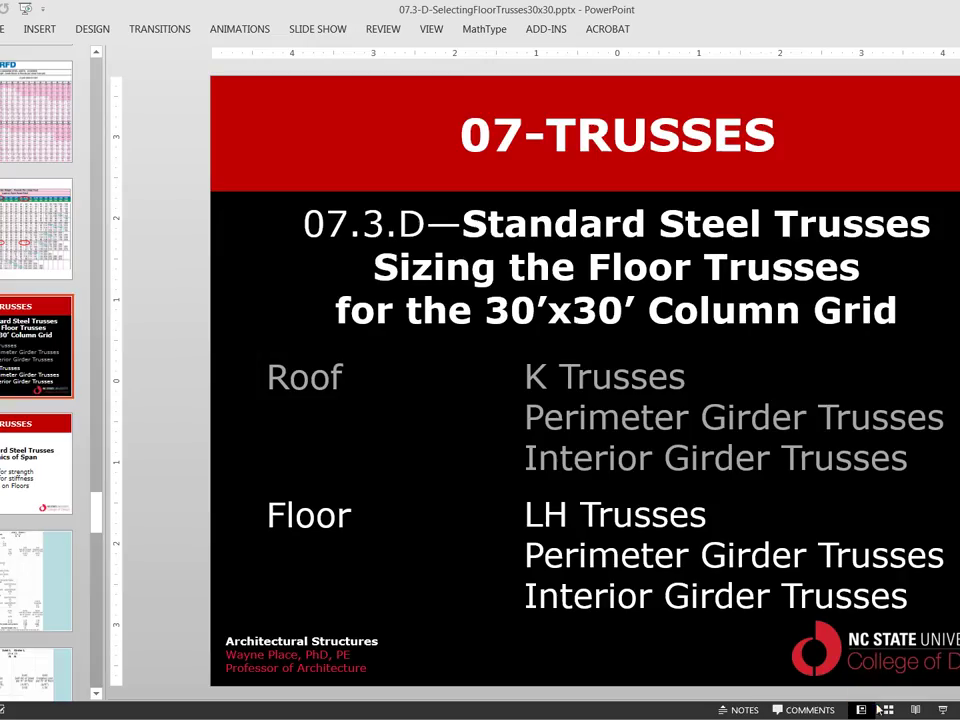
left_click(940, 710)
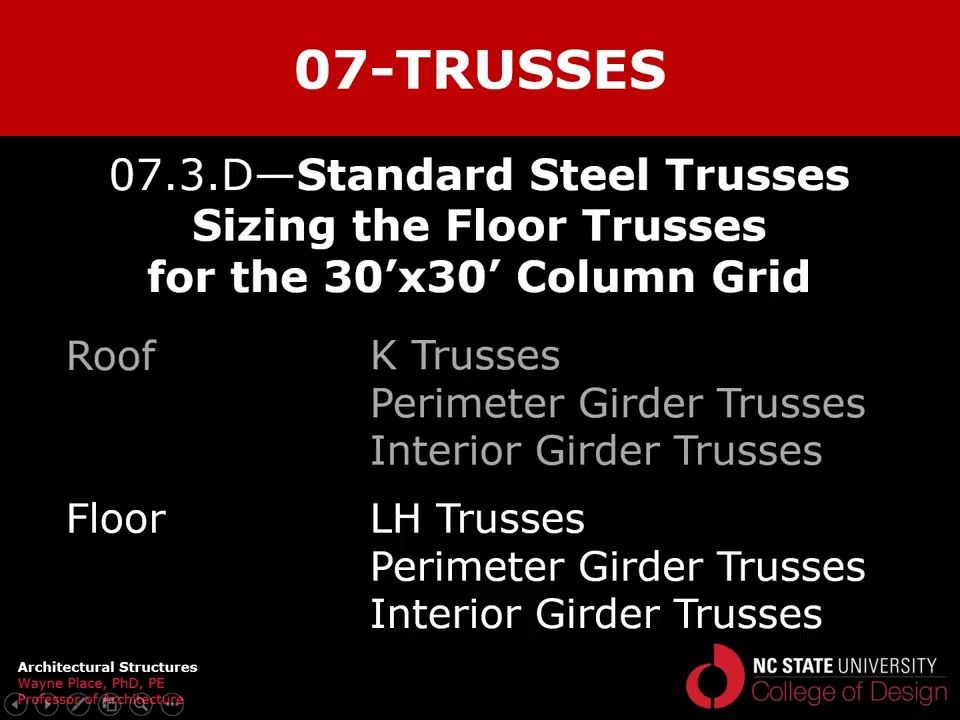